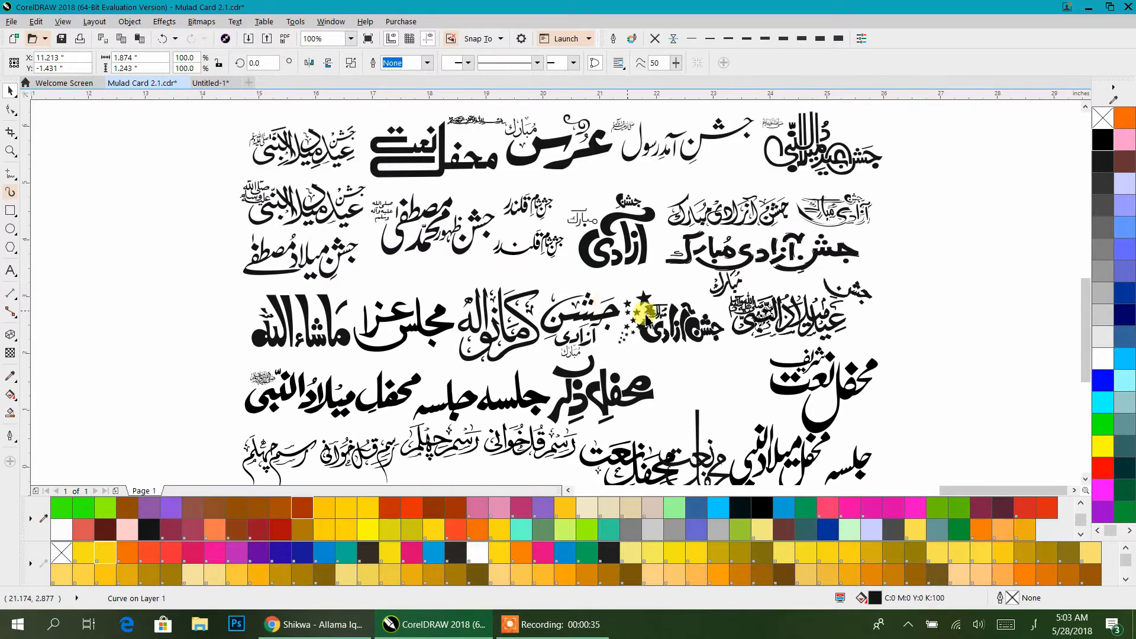
Move the small durood calligraphy out of the calligraphy collection onto the Mehfil-e-Naat title beside the page
{"action": "scroll", "coordinate": [805, 320], "scroll_direction": "up", "scroll_amount": 5}
{"action": "left_click", "coordinate": [760, 334]}
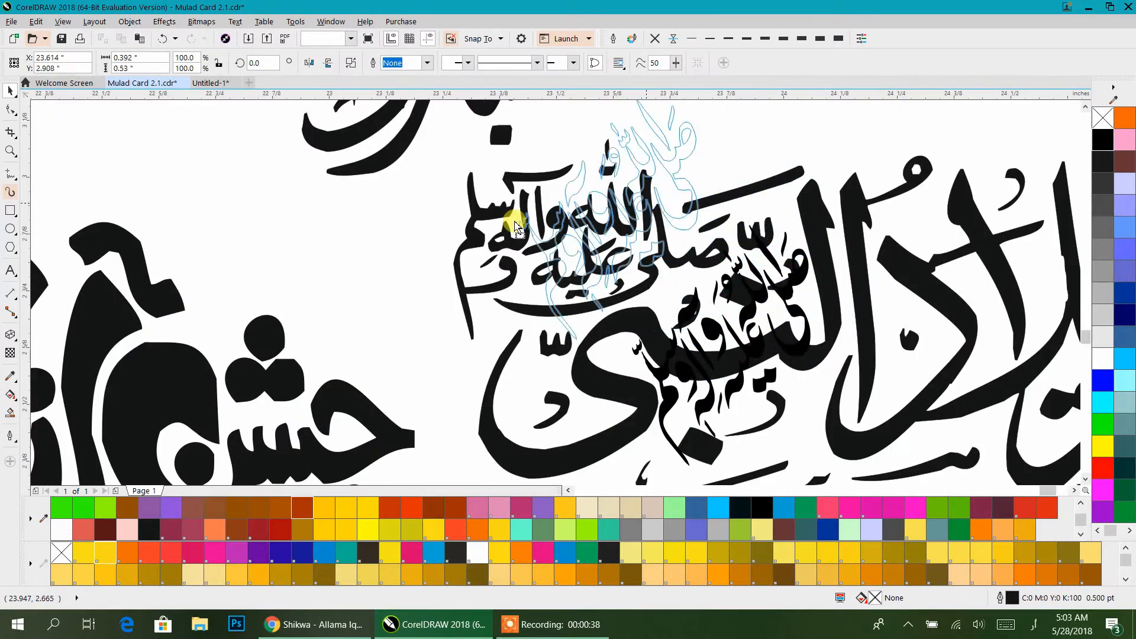
{"action": "scroll", "coordinate": [760, 334], "scroll_direction": "down", "scroll_amount": 5}
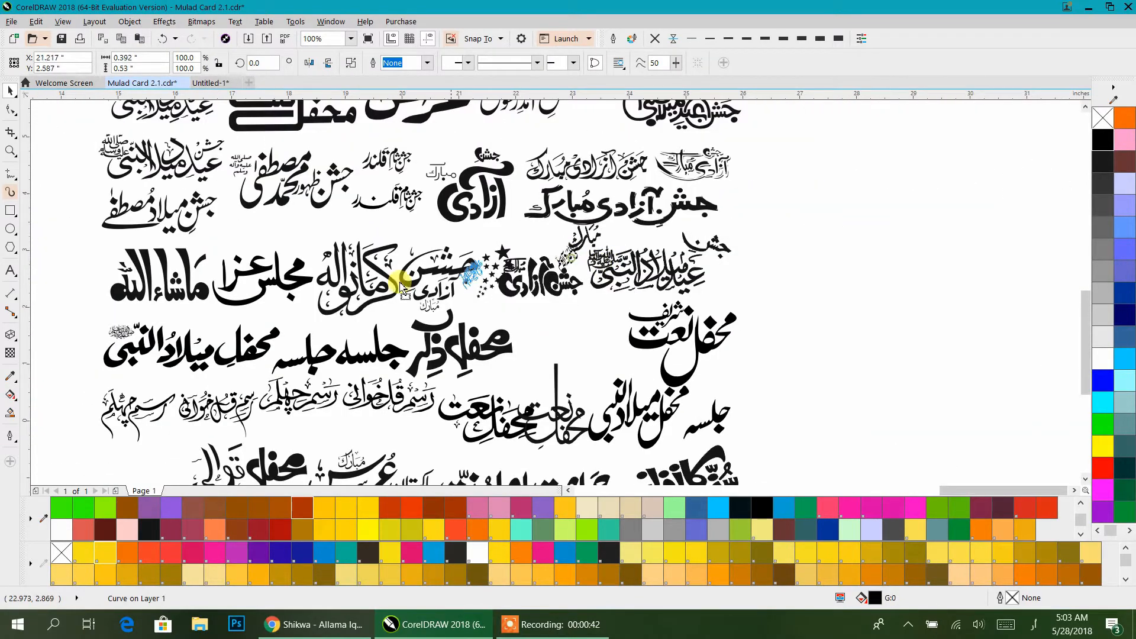
{"action": "left_click_drag", "start_coordinate": [73, 320], "coordinate": [555, 253]}
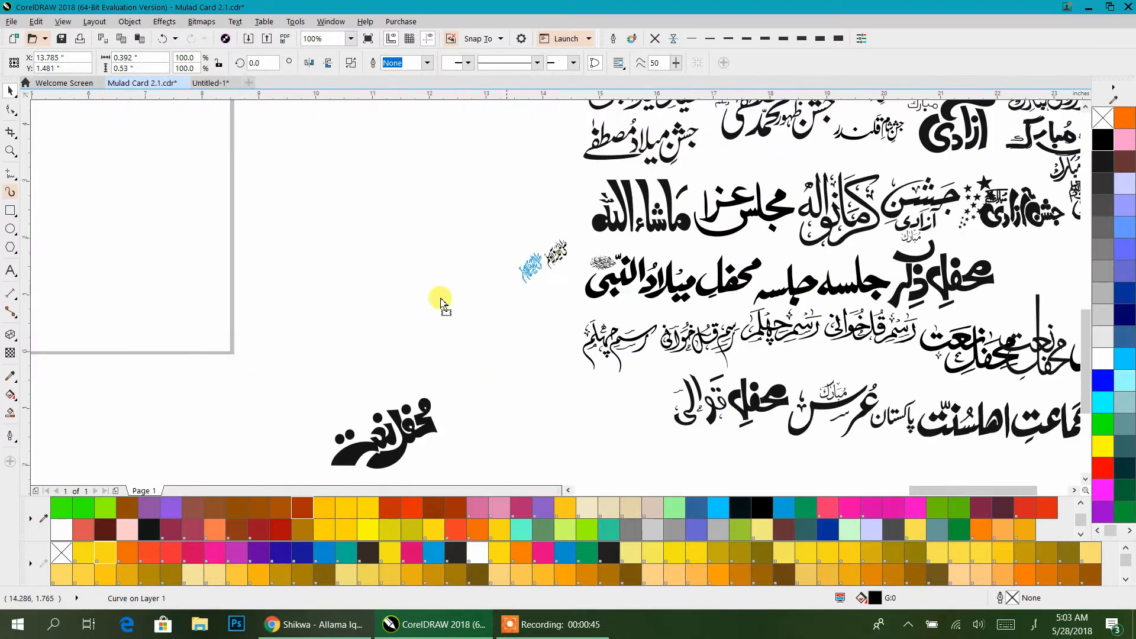
{"action": "scroll", "coordinate": [355, 410], "scroll_direction": "up", "scroll_amount": 3}
{"action": "left_click_drag", "start_coordinate": [375, 351], "coordinate": [406, 330]}
{"action": "mouse_move", "coordinate": [385, 384]}
{"action": "left_mouse_down"}
{"action": "mouse_move", "coordinate": [380, 406]}
{"action": "mouse_move", "coordinate": [391, 397]}
{"action": "left_mouse_up"}
{"action": "scroll", "coordinate": [456, 309], "scroll_direction": "down", "scroll_amount": 2}
{"action": "scroll", "coordinate": [304, 253], "scroll_direction": "up", "scroll_amount": 2}
Move the black star cluster from the calligraphy collection to just above the Mehfil-e-Naat title
{"action": "scroll", "coordinate": [517, 359], "scroll_direction": "down", "scroll_amount": 3}
{"action": "left_click_drag", "start_coordinate": [782, 366], "coordinate": [332, 308]}
{"action": "scroll", "coordinate": [484, 267], "scroll_direction": "down", "scroll_amount": 1}
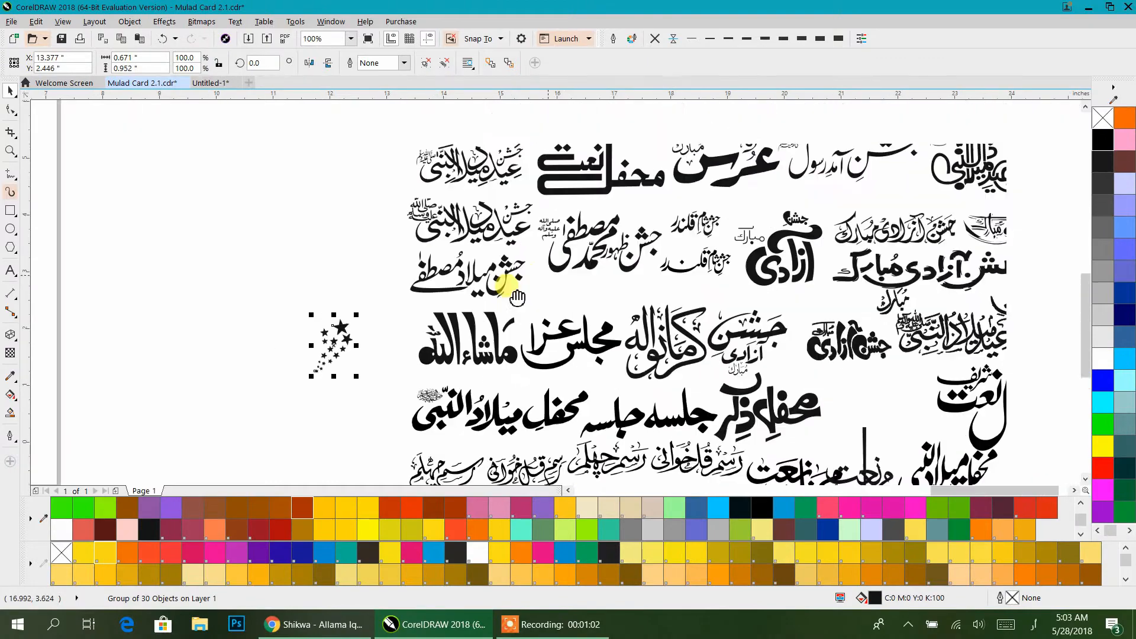
{"action": "scroll", "coordinate": [428, 364], "scroll_direction": "down", "scroll_amount": 5}
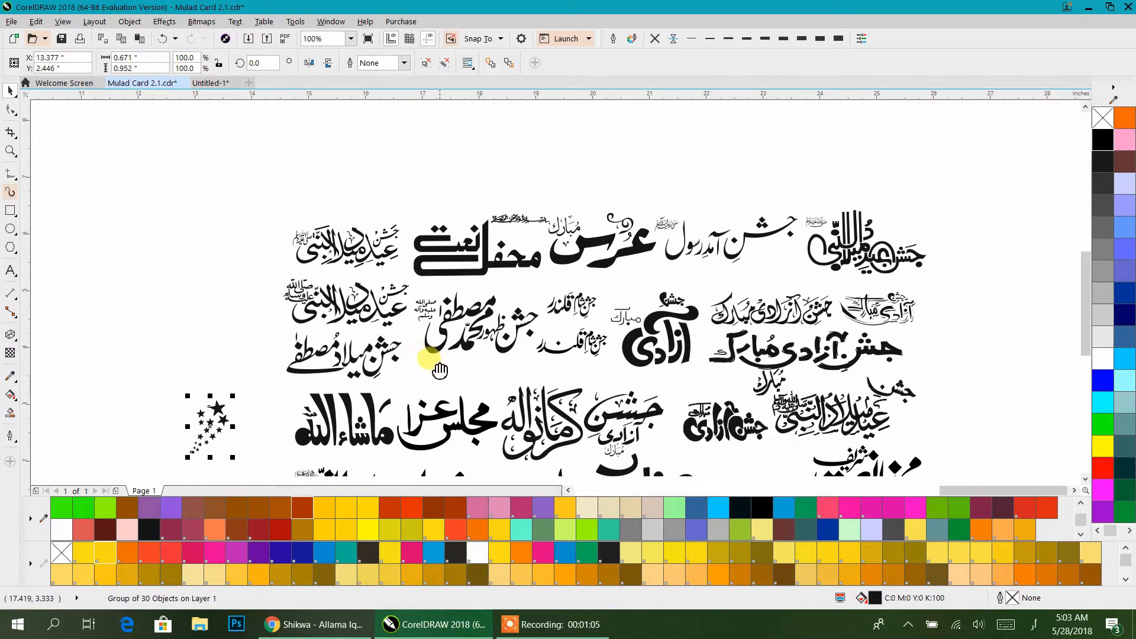
{"action": "left_click_drag", "start_coordinate": [229, 121], "coordinate": [112, 274]}
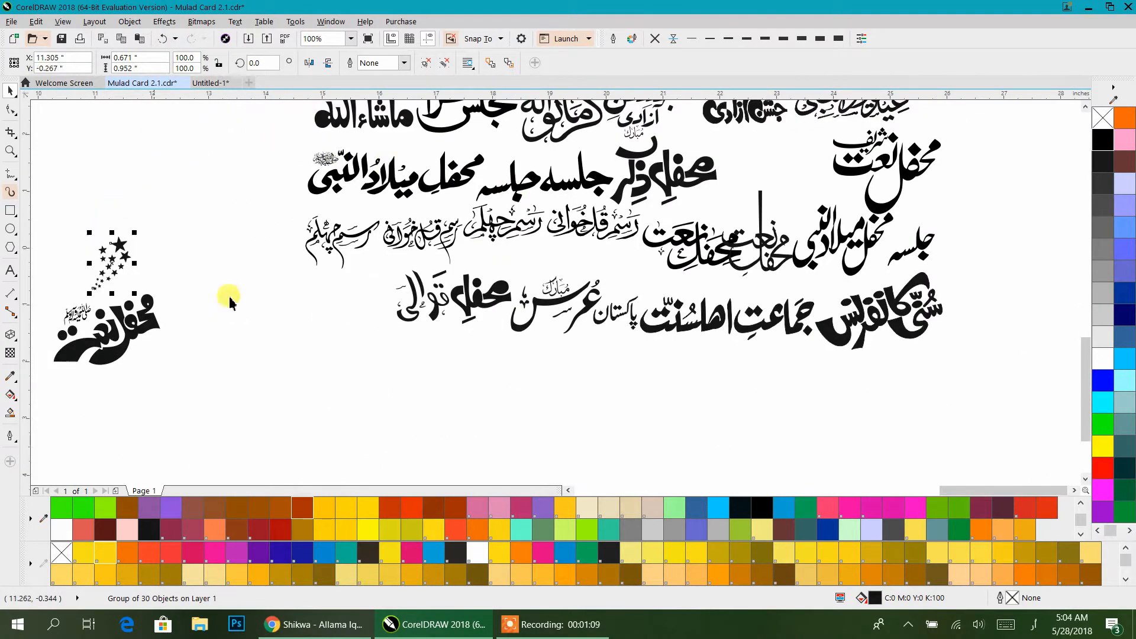
Set the page size to Legal
{"action": "scroll", "coordinate": [716, 363], "scroll_direction": "down", "scroll_amount": 1}
{"action": "left_click_drag", "start_coordinate": [472, 360], "coordinate": [825, 397]}
{"action": "left_click_drag", "start_coordinate": [535, 273], "coordinate": [520, 333]}
{"action": "left_click", "coordinate": [82, 59]}
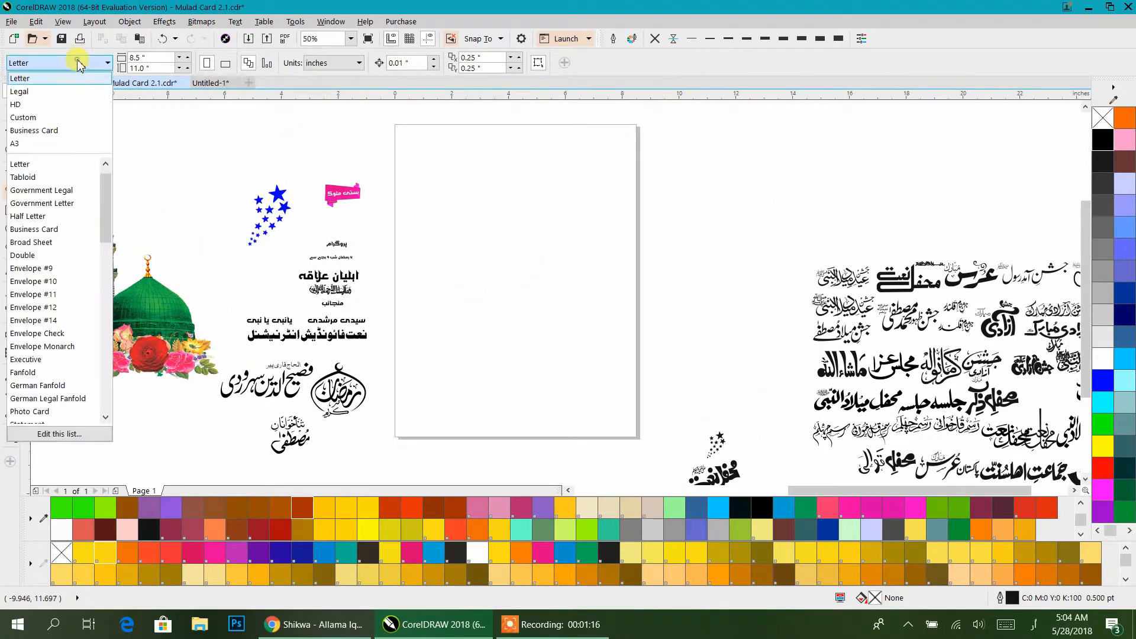
{"action": "left_click", "coordinate": [19, 95]}
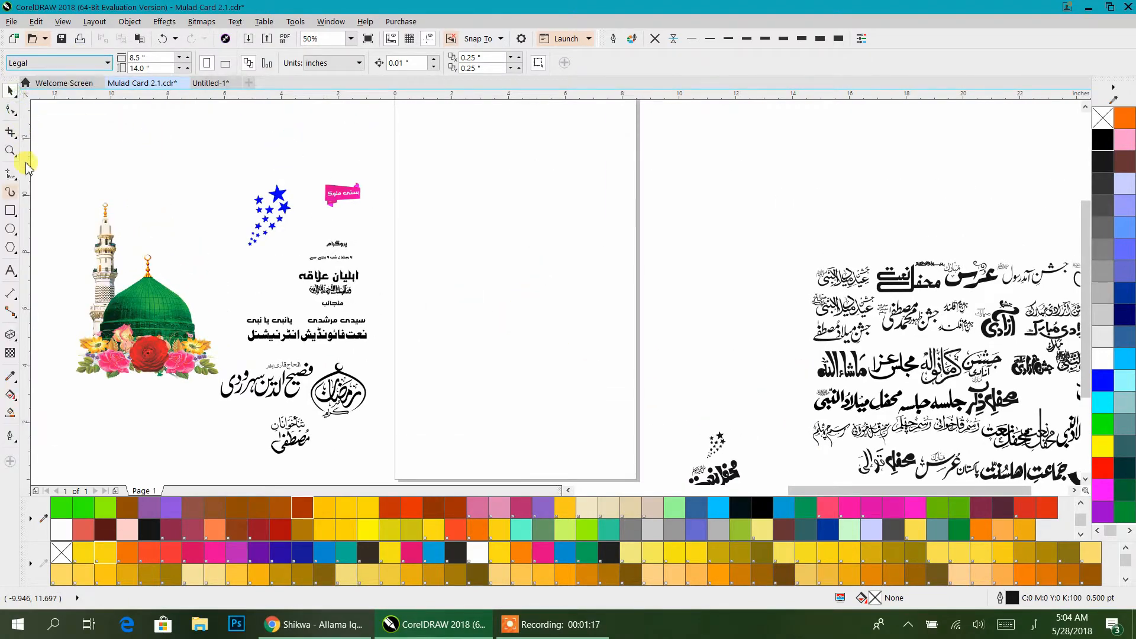
Create a page-sized background rectangle, fill it with orange and remove its outline
{"action": "double_click", "coordinate": [10, 211]}
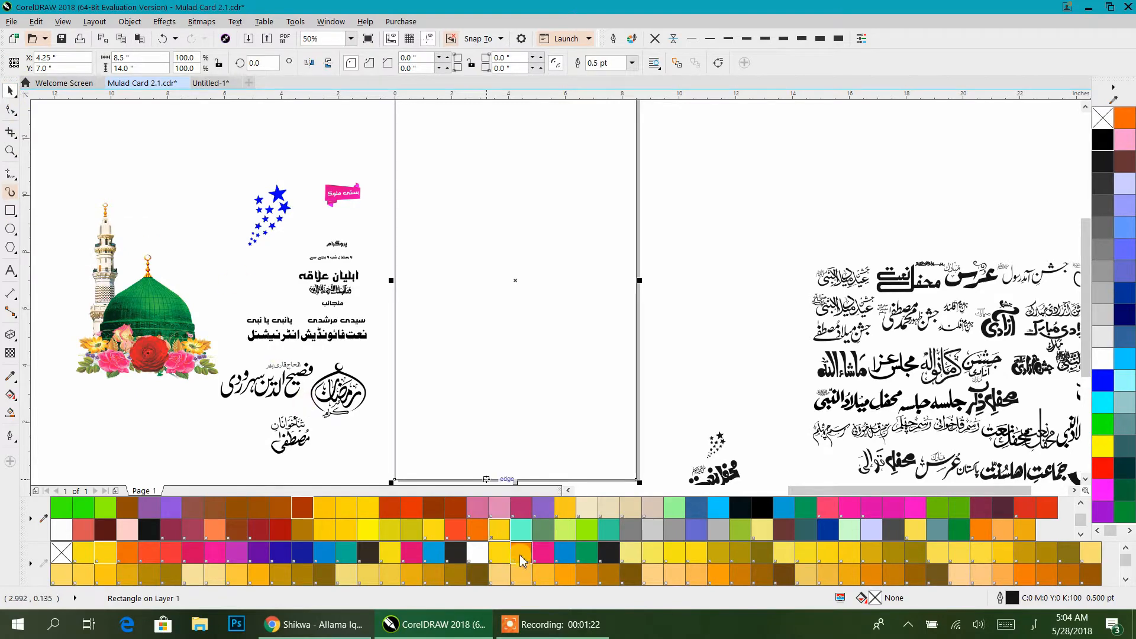
{"action": "left_click", "coordinate": [521, 553]}
{"action": "scroll", "coordinate": [507, 343], "scroll_direction": "down", "scroll_amount": 2}
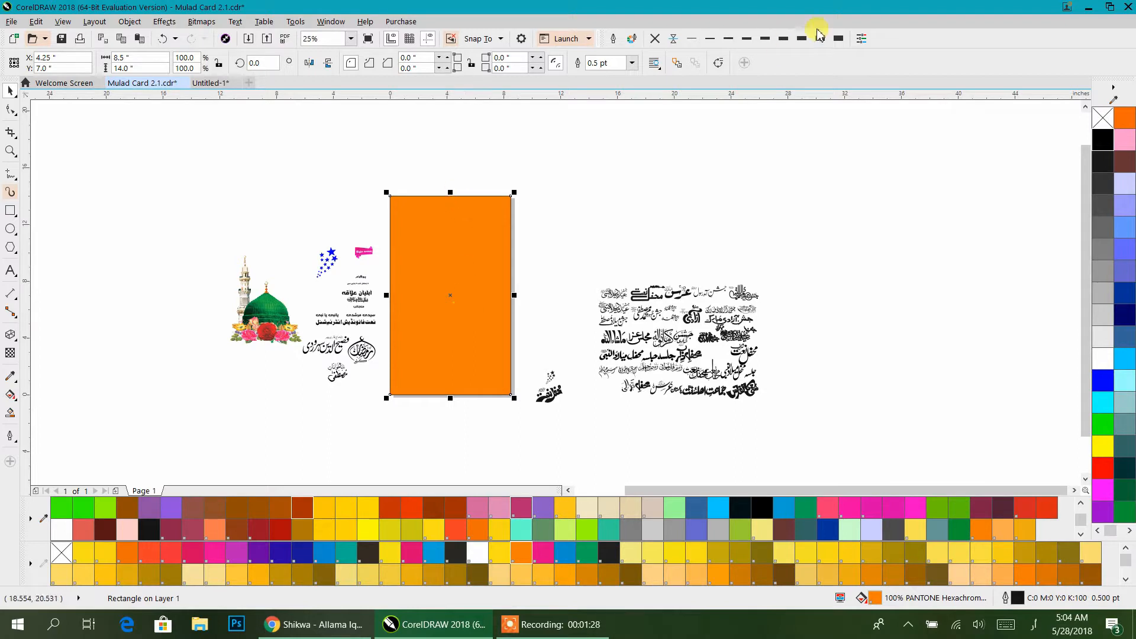
{"action": "left_click", "coordinate": [244, 215]}
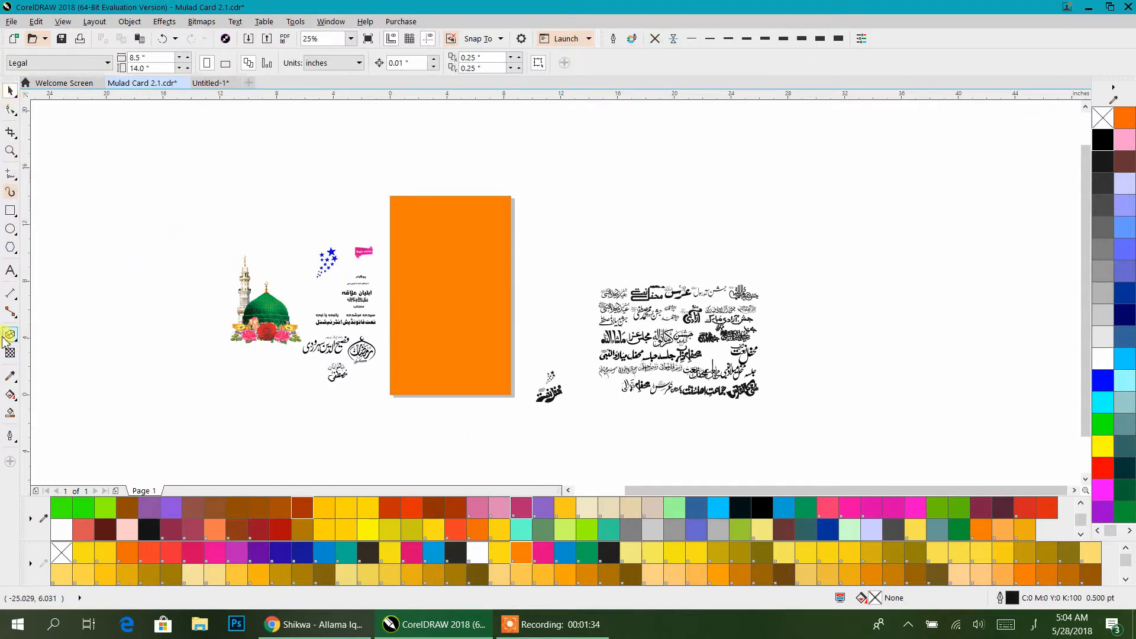
Apply an elliptical fountain fill to the background rectangle and reshape it into a wide, tilted glow around the page centre
{"action": "left_click", "coordinate": [9, 395]}
{"action": "left_click", "coordinate": [445, 243]}
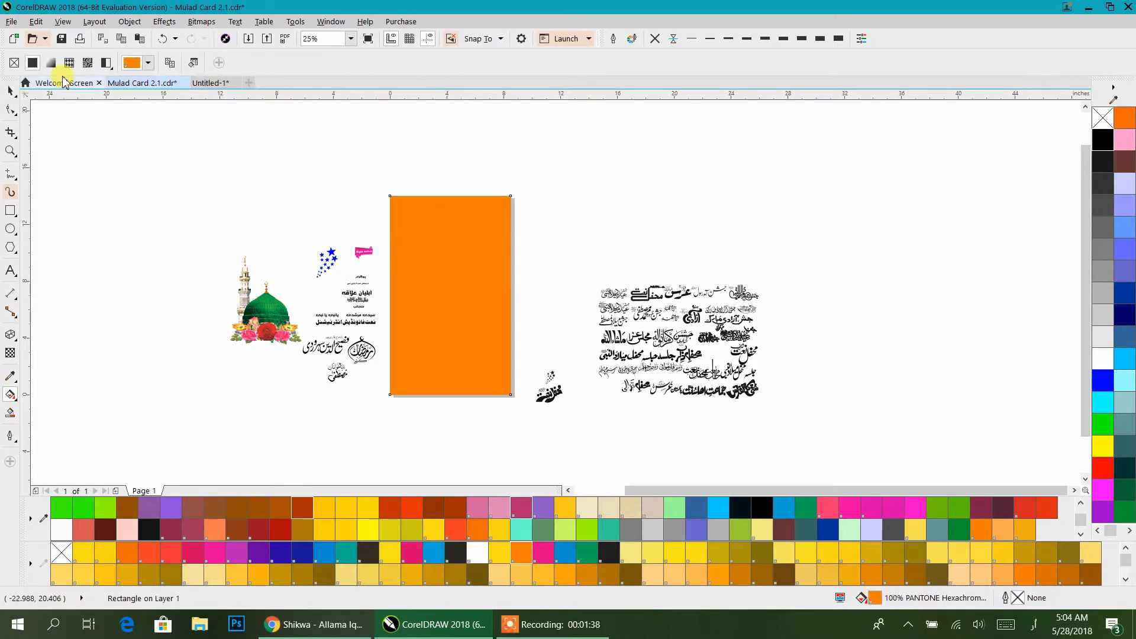
{"action": "left_click", "coordinate": [51, 63]}
{"action": "left_click", "coordinate": [189, 63]}
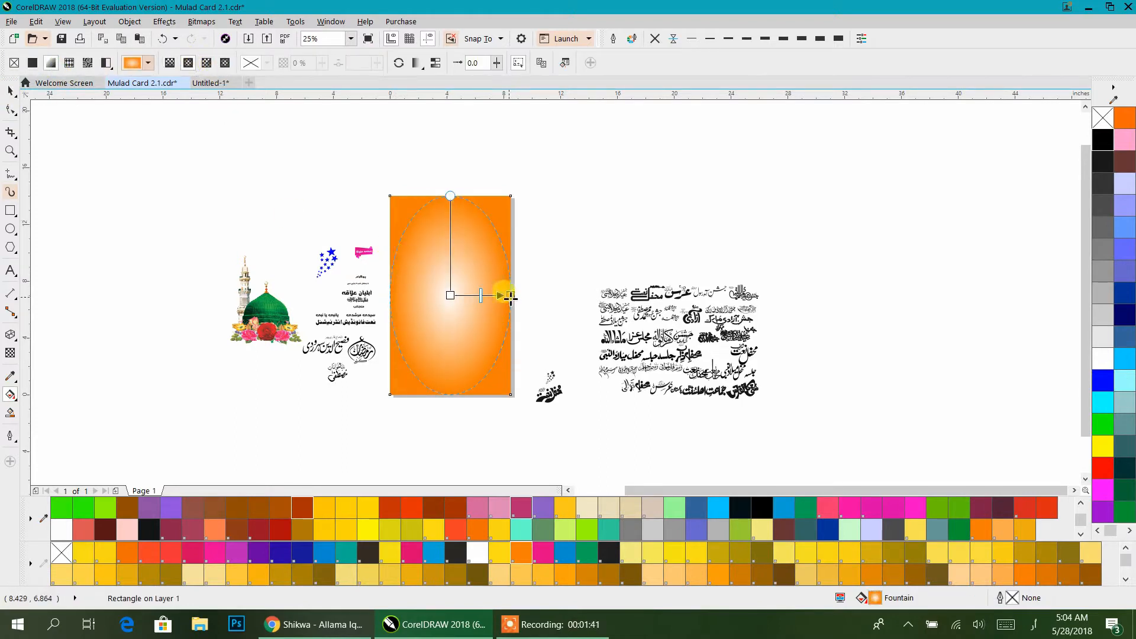
{"action": "left_click_drag", "start_coordinate": [510, 297], "coordinate": [553, 295]}
{"action": "left_click_drag", "start_coordinate": [446, 121], "coordinate": [458, 210]}
{"action": "left_click_drag", "start_coordinate": [554, 296], "coordinate": [517, 363]}
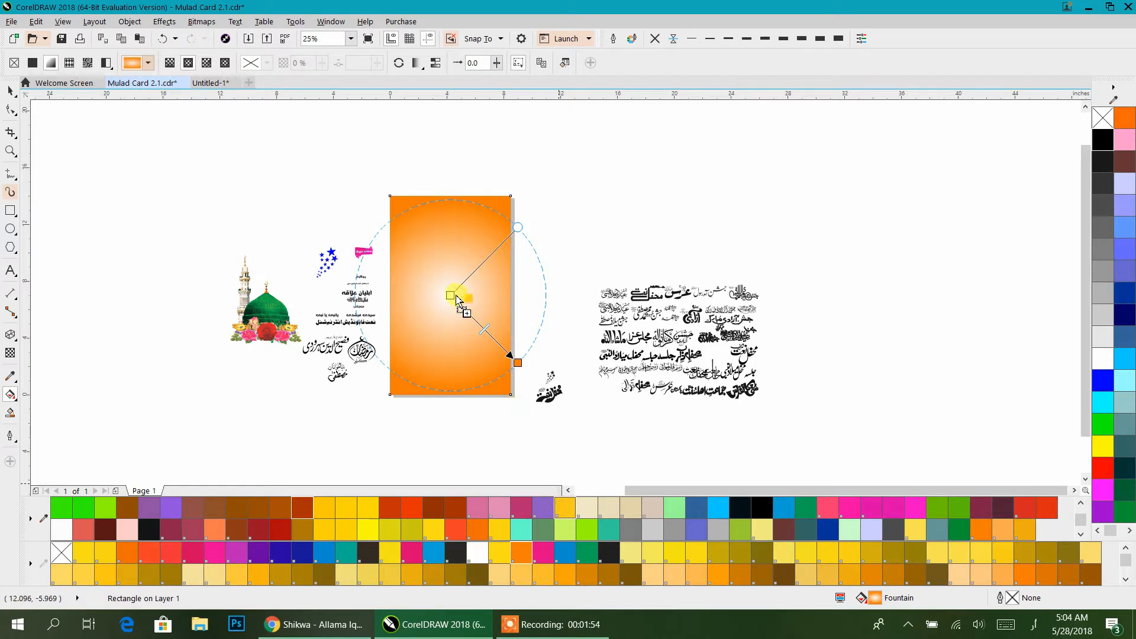
Recolour the background's fountain fill with golden yellow at the centre and darker amber at the edges
{"action": "left_click_drag", "start_coordinate": [454, 299], "coordinate": [451, 296]}
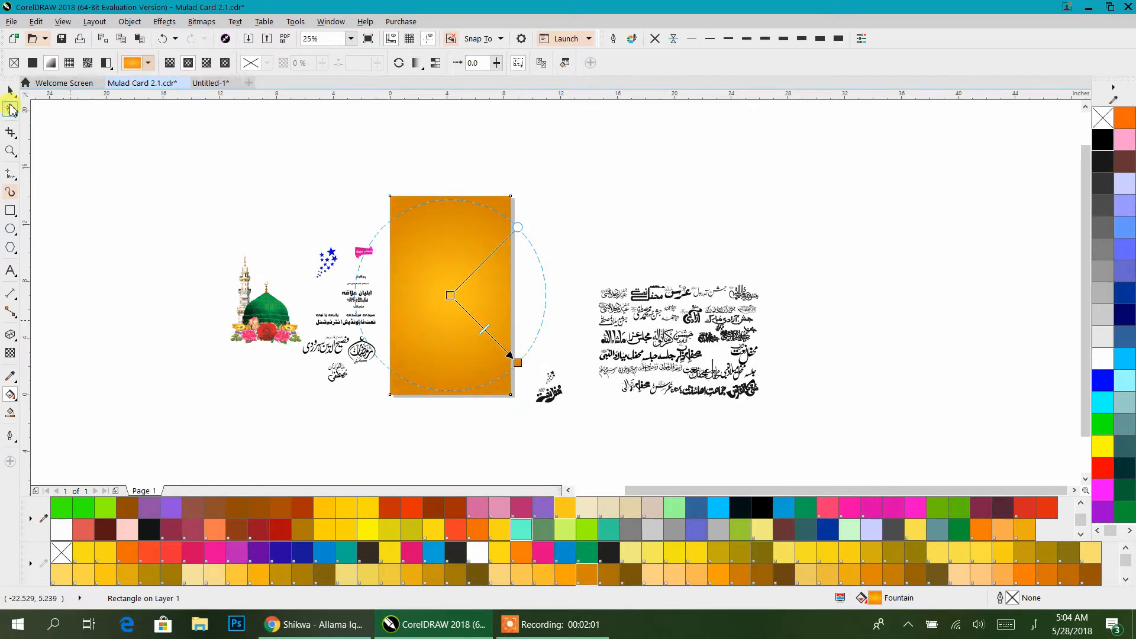
{"action": "left_click", "coordinate": [8, 90]}
{"action": "key", "text": "Escape"}
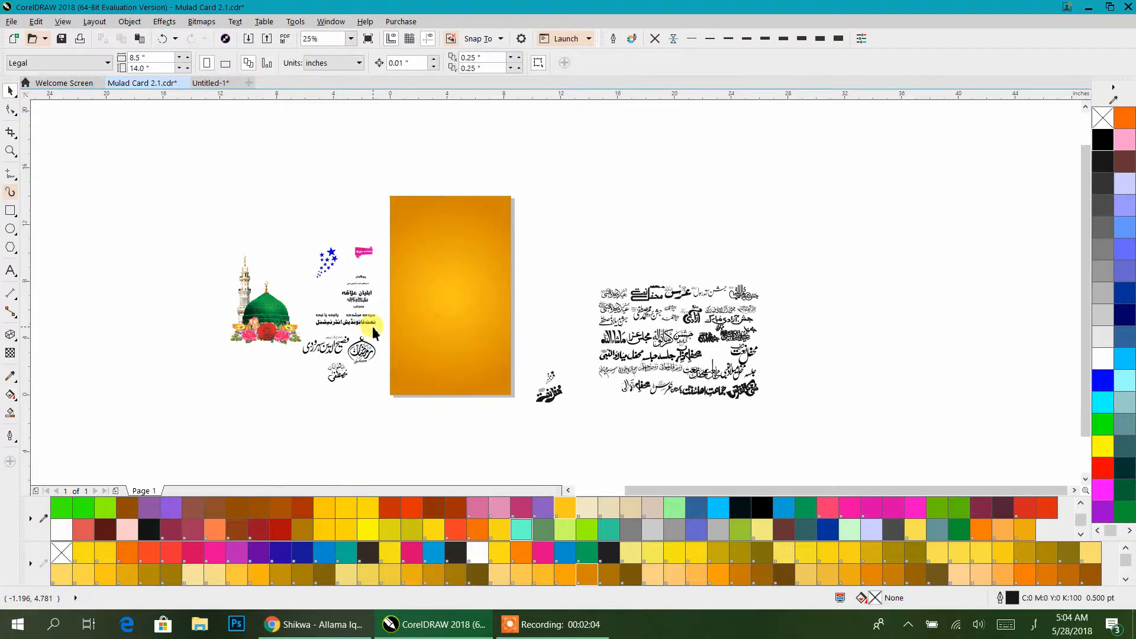
Move the mosque and flowers image onto the lower part of the background and delete the leftover calligraphy collection
{"action": "left_click_drag", "start_coordinate": [368, 322], "coordinate": [299, 363]}
{"action": "left_click_drag", "start_coordinate": [190, 358], "coordinate": [357, 358]}
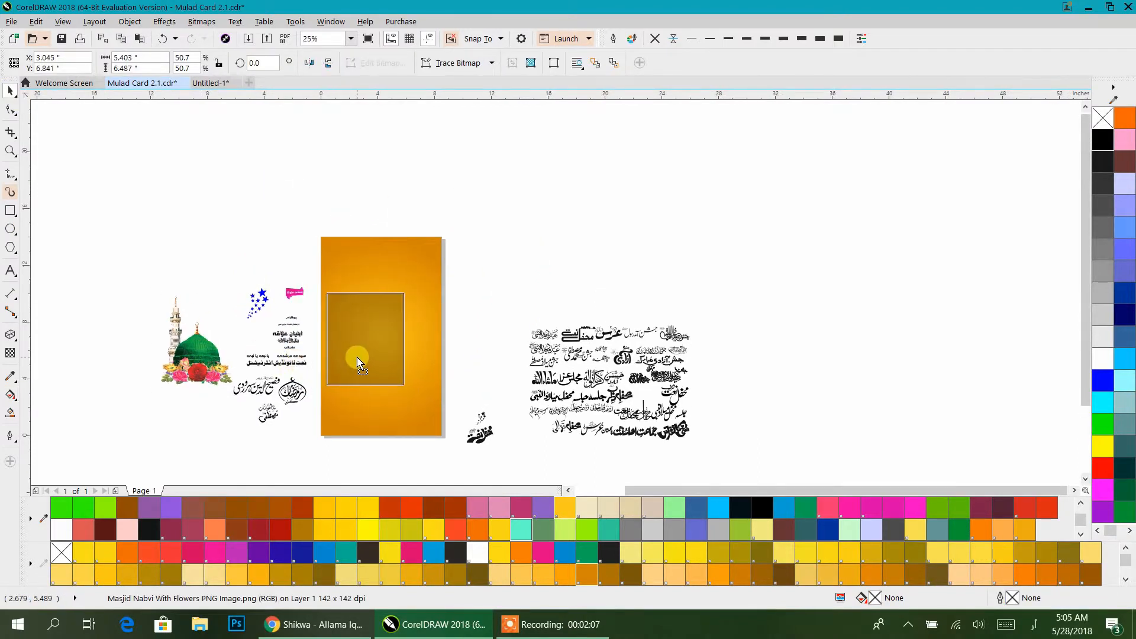
{"action": "left_click_drag", "start_coordinate": [507, 305], "coordinate": [673, 438]}
{"action": "key", "text": "Delete"}
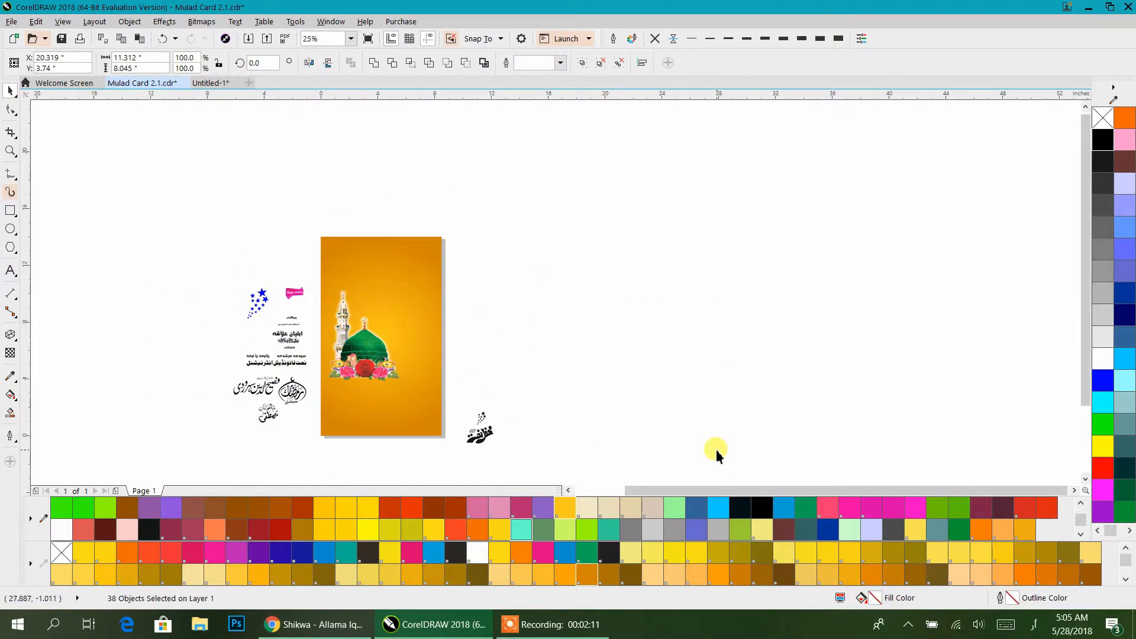
Try moving the Mehfil-e-Naat title away from its stars, and undo the accidental shift of the background rectangle
{"action": "left_click_drag", "start_coordinate": [484, 435], "coordinate": [632, 286]}
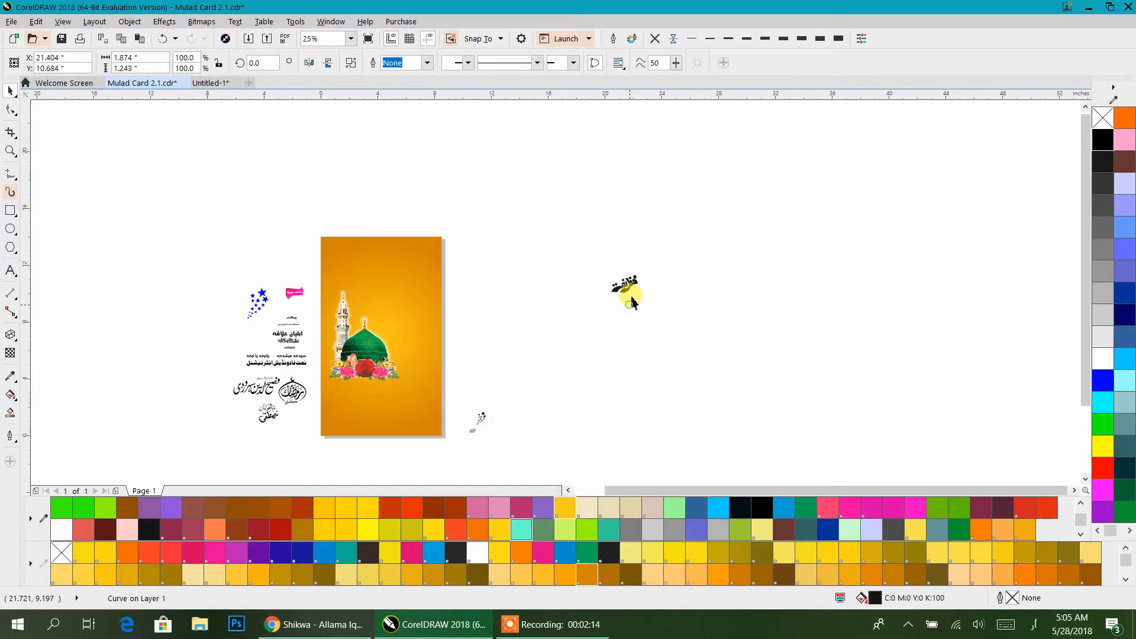
{"action": "key", "text": "Escape"}
{"action": "scroll", "coordinate": [635, 286], "scroll_direction": "up", "scroll_amount": 3}
{"action": "scroll", "coordinate": [595, 312], "scroll_direction": "down", "scroll_amount": 3}
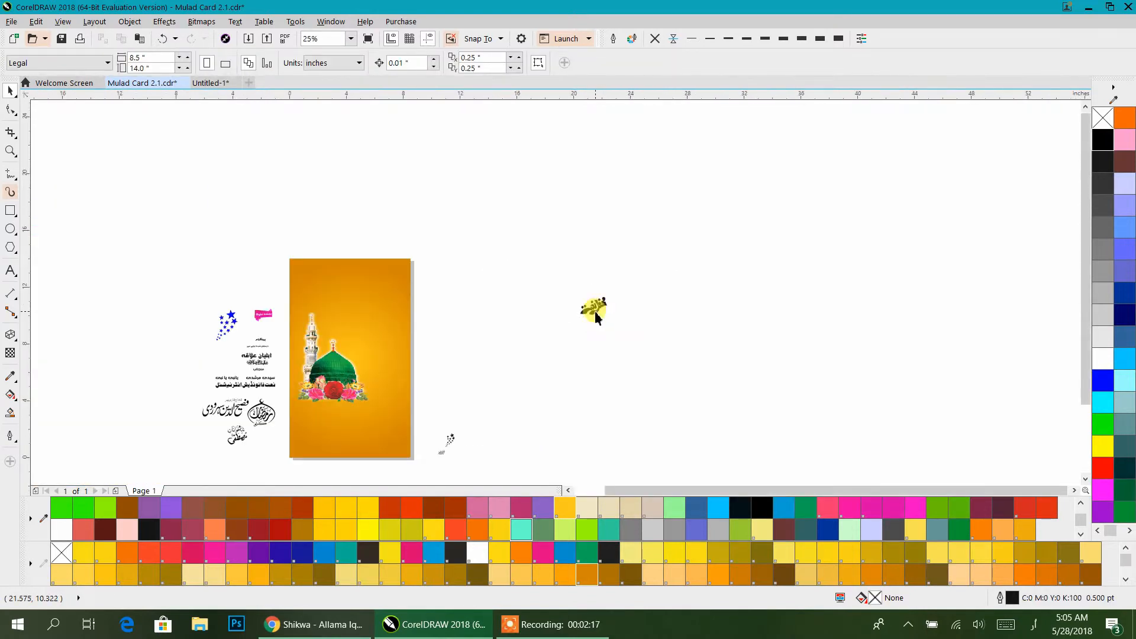
{"action": "left_click", "coordinate": [385, 329]}
{"action": "key", "text": "ctrl+z"}
{"action": "key", "text": "ctrl+z"}
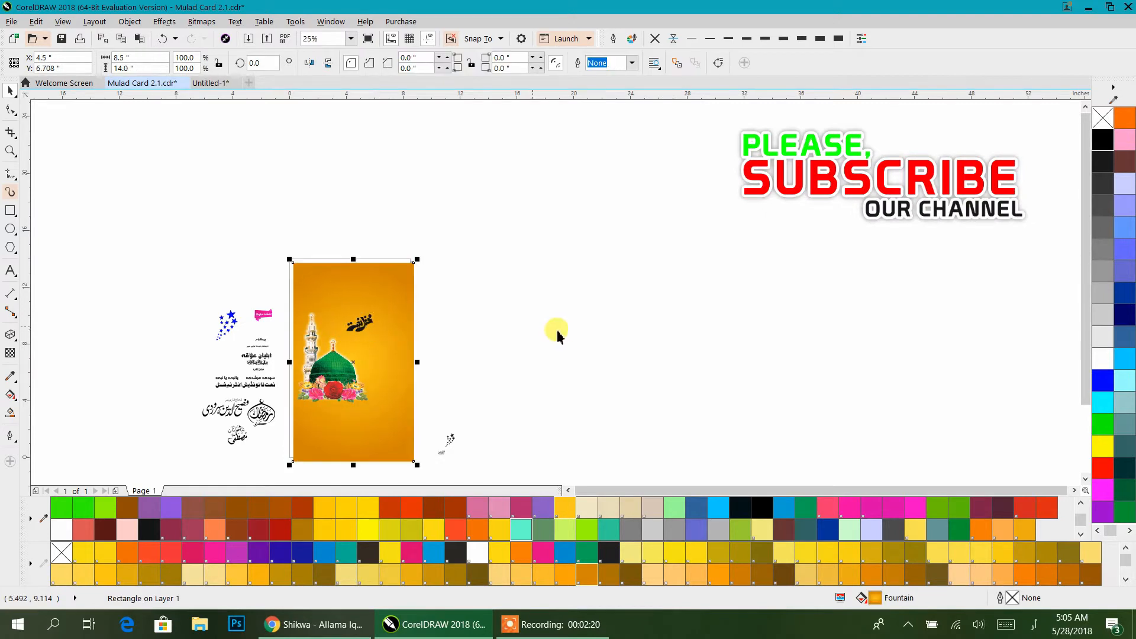
Move the Mehfil-e-Naat title to an empty area beyond the page and enlarge it to about 4.5 by 3 inches
{"action": "left_click", "coordinate": [368, 328]}
{"action": "left_click_drag", "start_coordinate": [379, 335], "coordinate": [770, 347]}
{"action": "left_click_drag", "start_coordinate": [772, 364], "coordinate": [490, 327]}
{"action": "scroll", "coordinate": [491, 327], "scroll_direction": "up", "scroll_amount": 1}
{"action": "left_click_drag", "start_coordinate": [336, 259], "coordinate": [415, 314]}
Extrude the Mehfil-e-Naat title towards a vanishing point above and to the left of it
{"action": "left_click", "coordinate": [8, 339]}
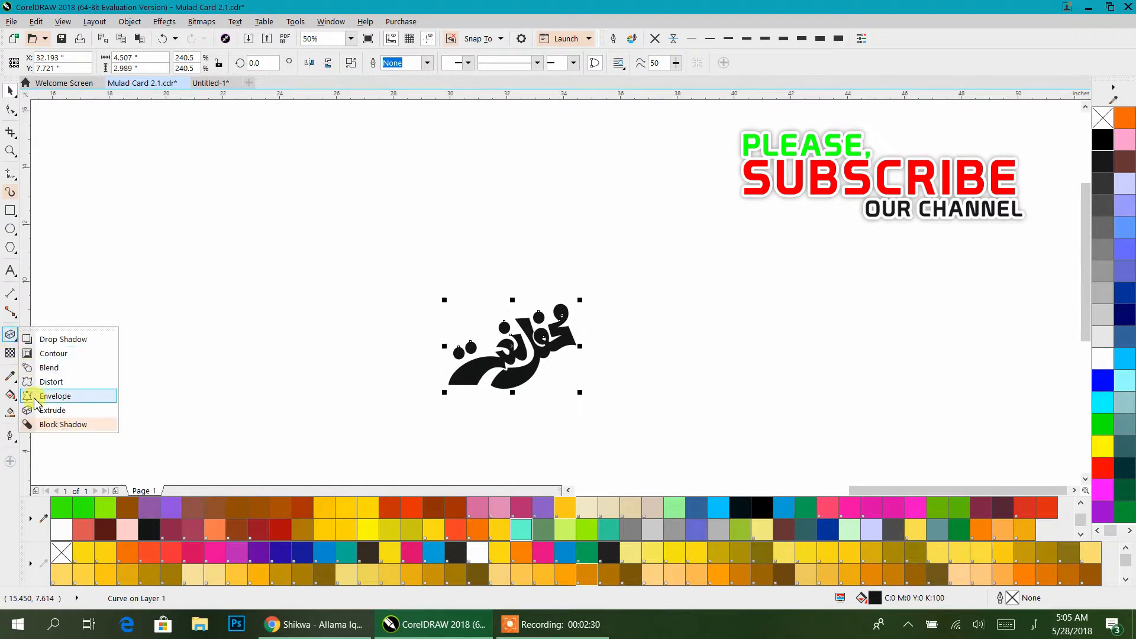
{"action": "left_click", "coordinate": [53, 411]}
{"action": "left_click_drag", "start_coordinate": [539, 351], "coordinate": [359, 204]}
Place a flat copy of the title beside the extrusion and fill the extruded title with red
{"action": "left_click", "coordinate": [3, 91]}
{"action": "left_click_drag", "start_coordinate": [578, 329], "coordinate": [849, 292]}
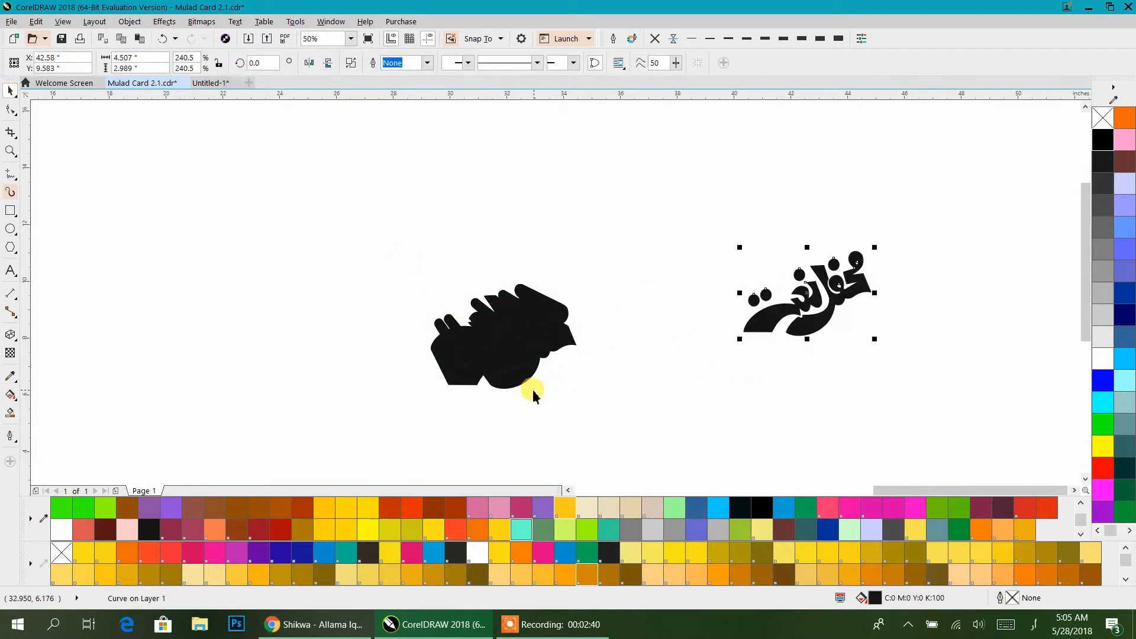
{"action": "left_click", "coordinate": [412, 508]}
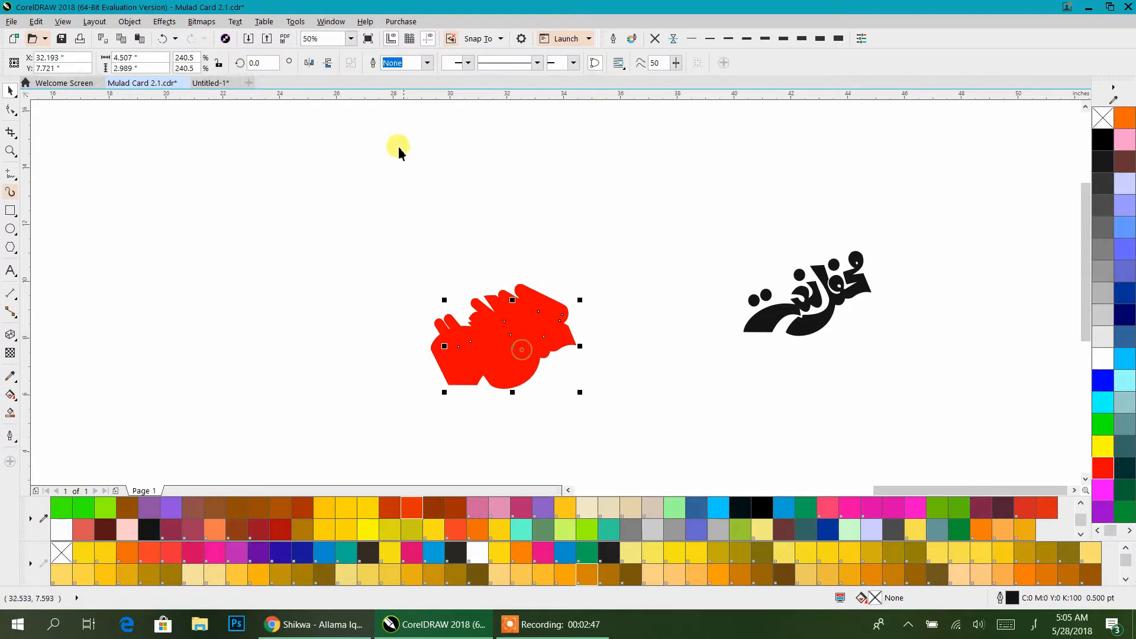
Shade the extrusion's sides with a two-colour blend from red to orange, choosing the end colour in the RGB model
{"action": "left_click", "coordinate": [10, 334]}
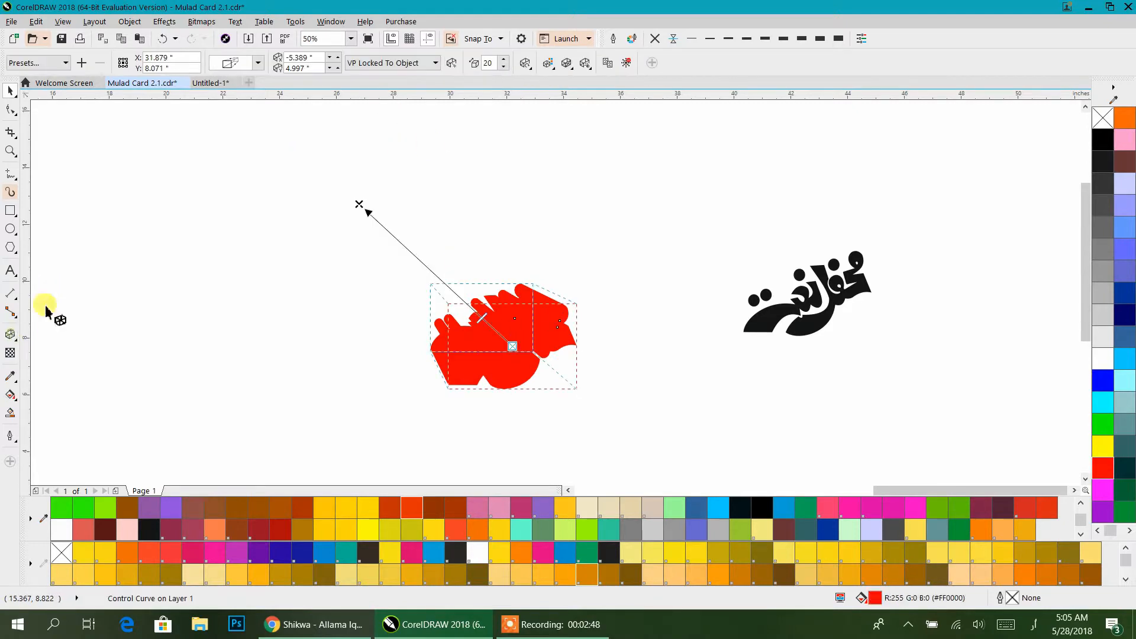
{"action": "left_click", "coordinate": [548, 64]}
{"action": "left_click", "coordinate": [596, 110]}
{"action": "left_click", "coordinate": [616, 155]}
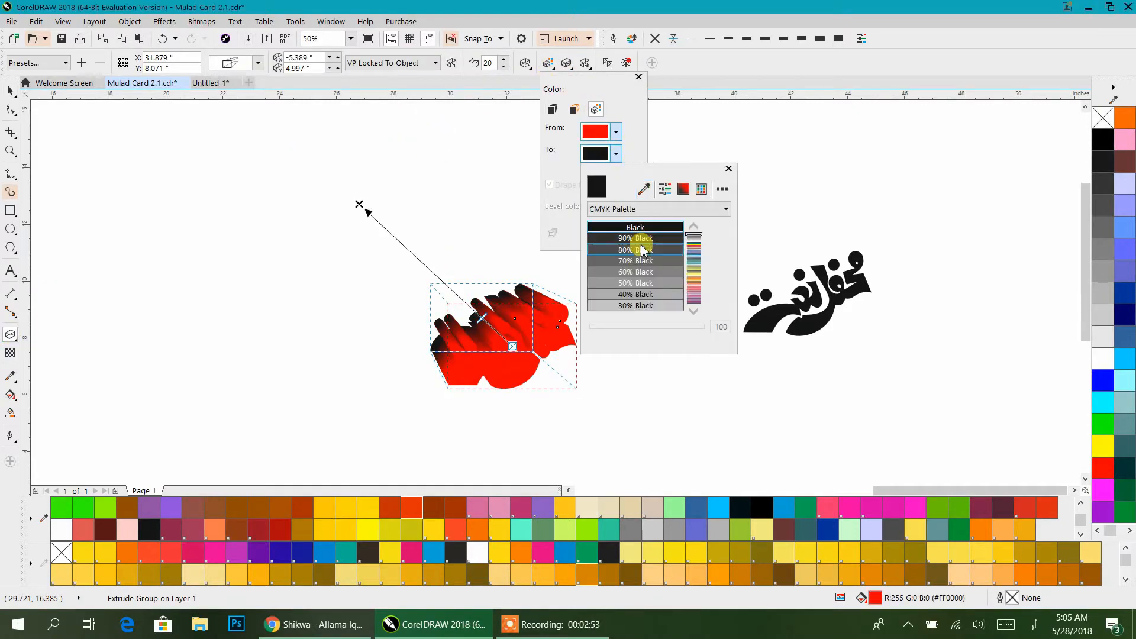
{"action": "left_click", "coordinate": [684, 190]}
{"action": "left_click", "coordinate": [638, 210]}
{"action": "left_click", "coordinate": [633, 241]}
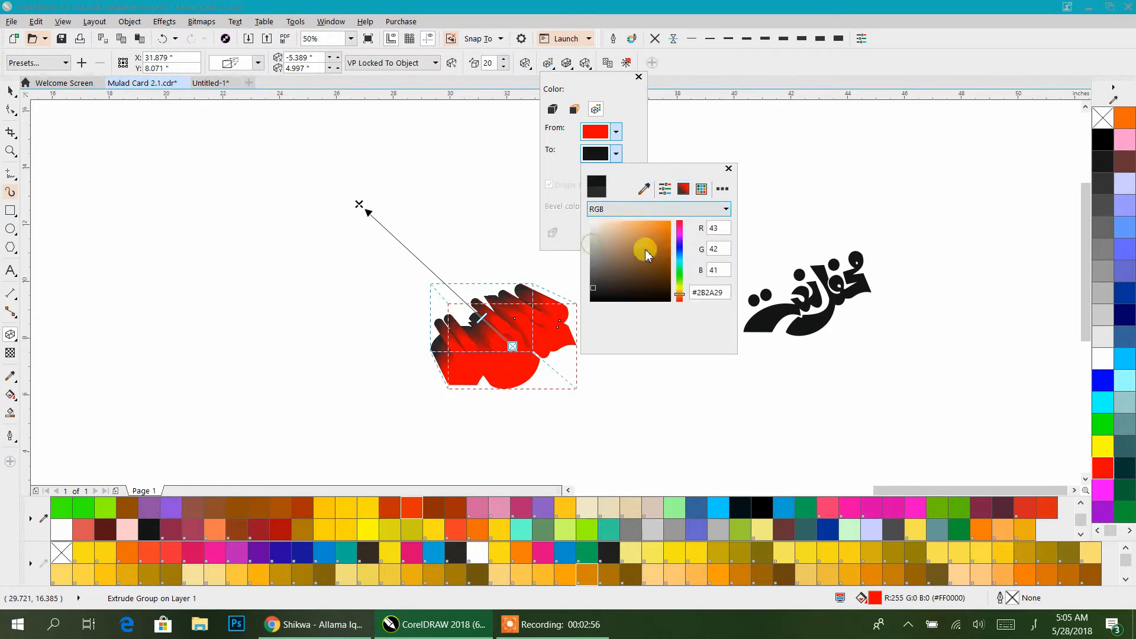
{"action": "left_click", "coordinate": [670, 222]}
{"action": "left_click", "coordinate": [616, 153]}
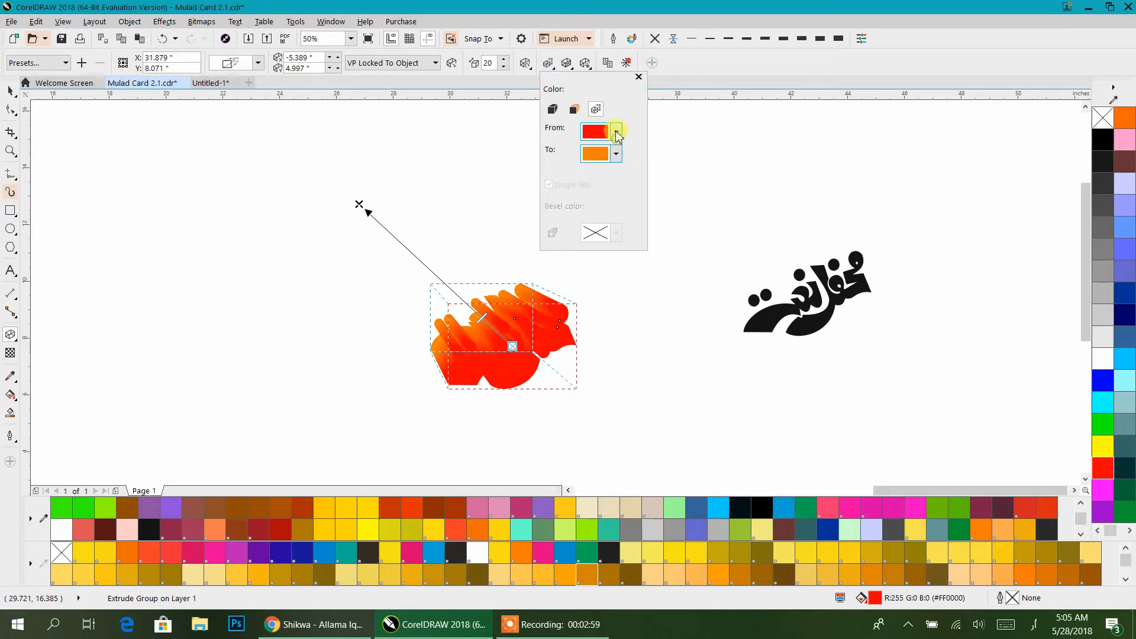
Change the extrusion's shading to run from cyan to magenta
{"action": "left_click", "coordinate": [616, 132]}
{"action": "left_click_drag", "start_coordinate": [679, 222], "coordinate": [682, 242]}
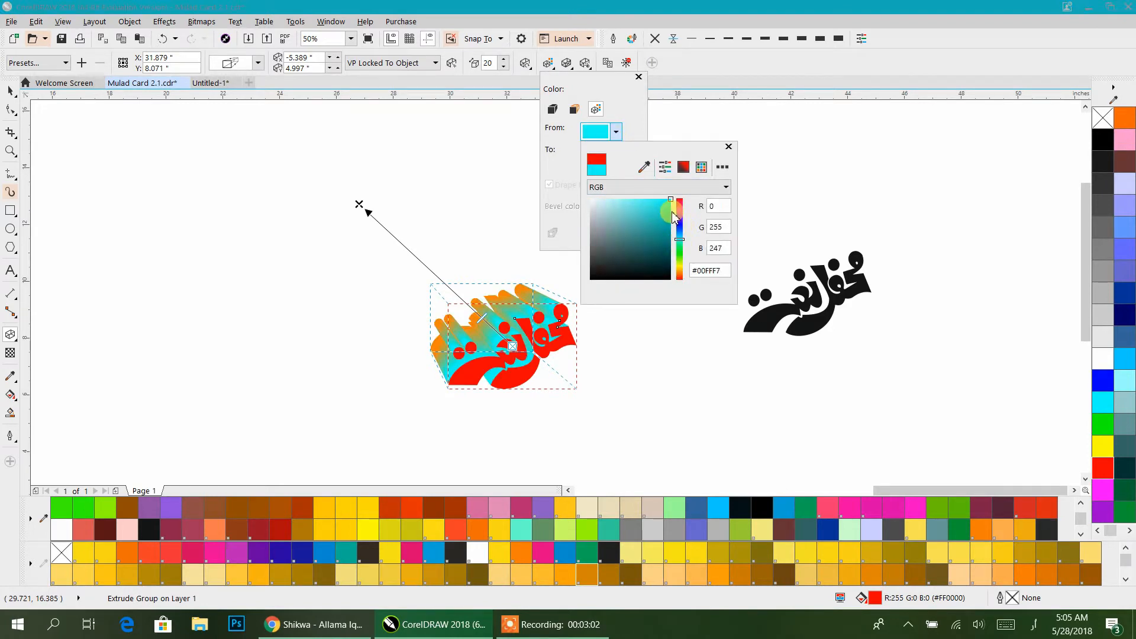
{"action": "left_click", "coordinate": [616, 131]}
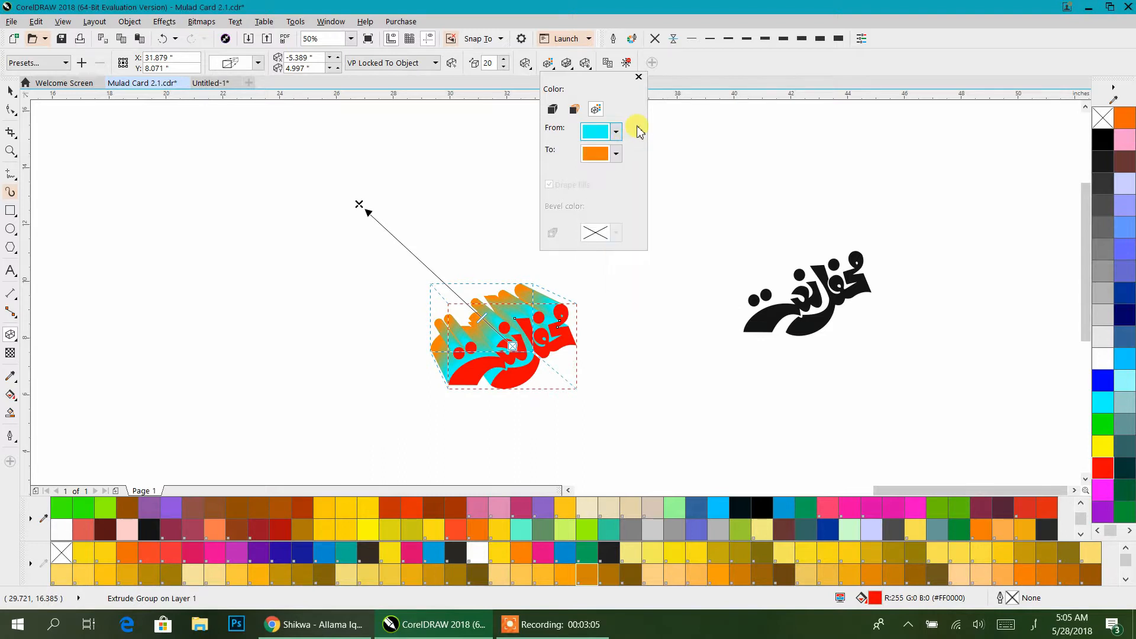
{"action": "left_click", "coordinate": [617, 153]}
{"action": "left_click_drag", "start_coordinate": [682, 245], "coordinate": [682, 235]}
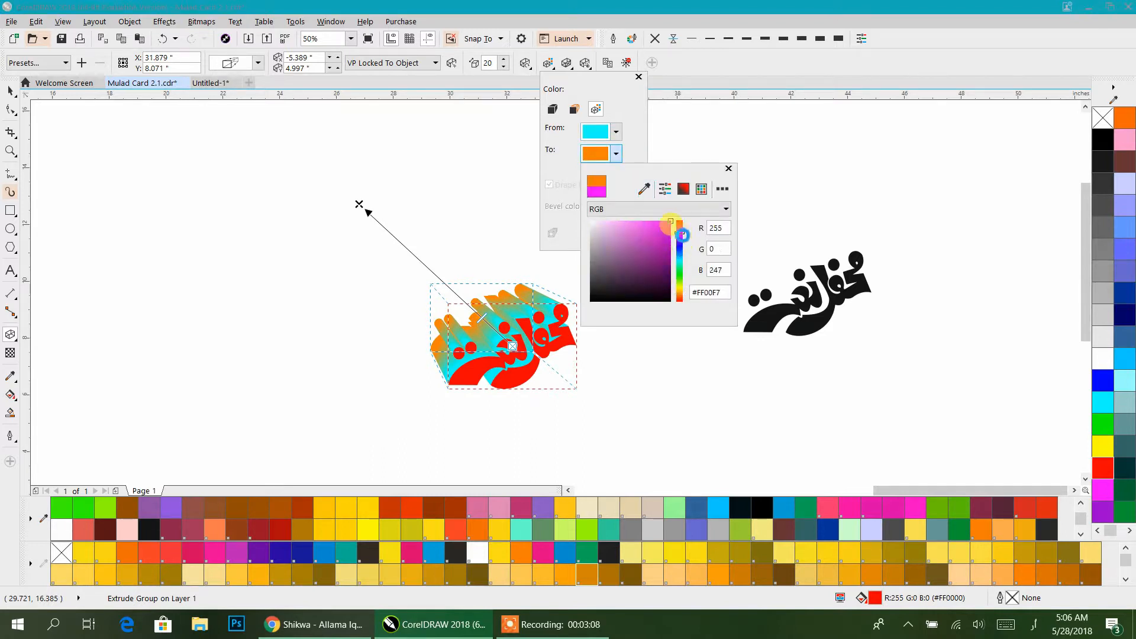
{"action": "left_click", "coordinate": [13, 92]}
{"action": "left_click", "coordinate": [12, 92]}
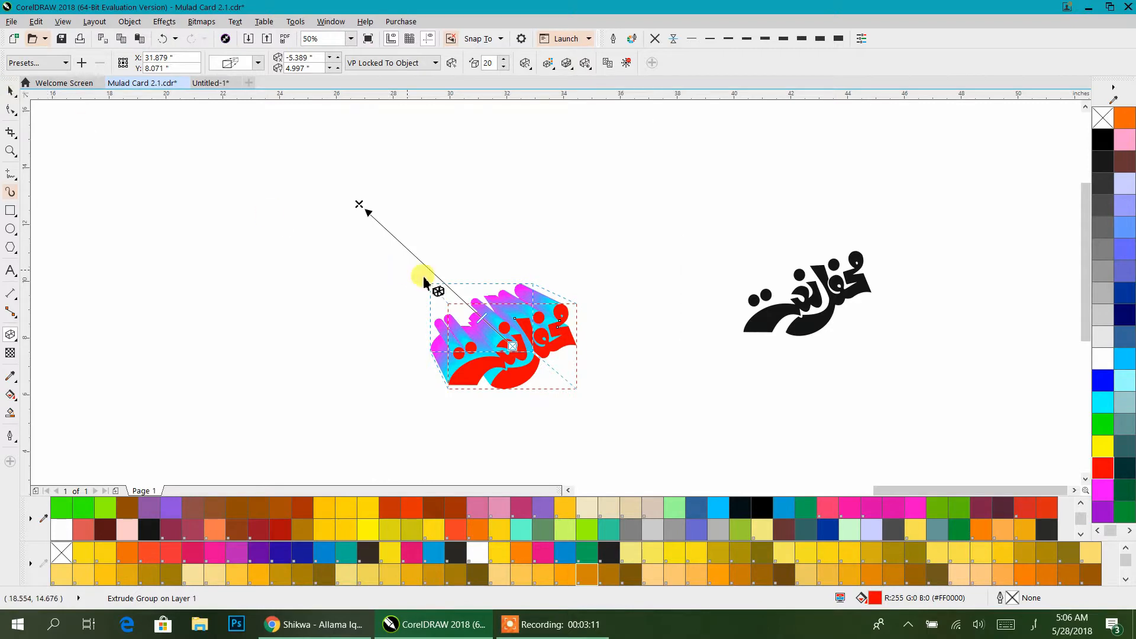
Rotate the extruded title slightly in 3D and reduce its extrusion depth to 5
{"action": "left_click_drag", "start_coordinate": [505, 320], "coordinate": [515, 318]}
{"action": "scroll", "coordinate": [507, 340], "scroll_direction": "up", "scroll_amount": 2}
{"action": "left_click_drag", "start_coordinate": [349, 242], "coordinate": [463, 318]}
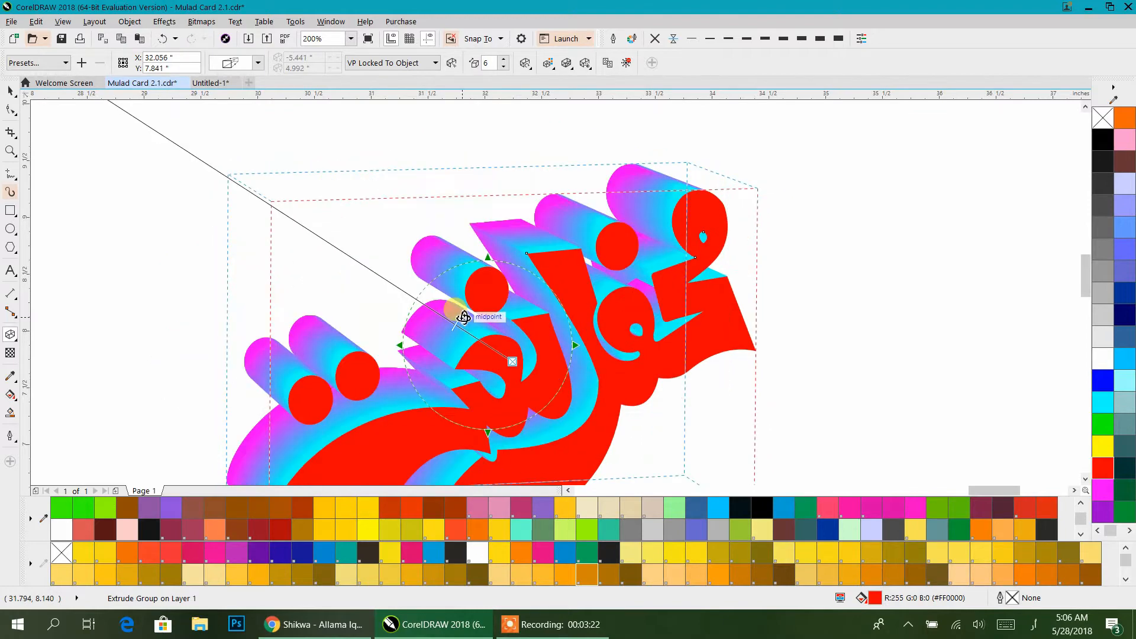
{"action": "scroll", "coordinate": [459, 288], "scroll_direction": "up", "scroll_amount": 2}
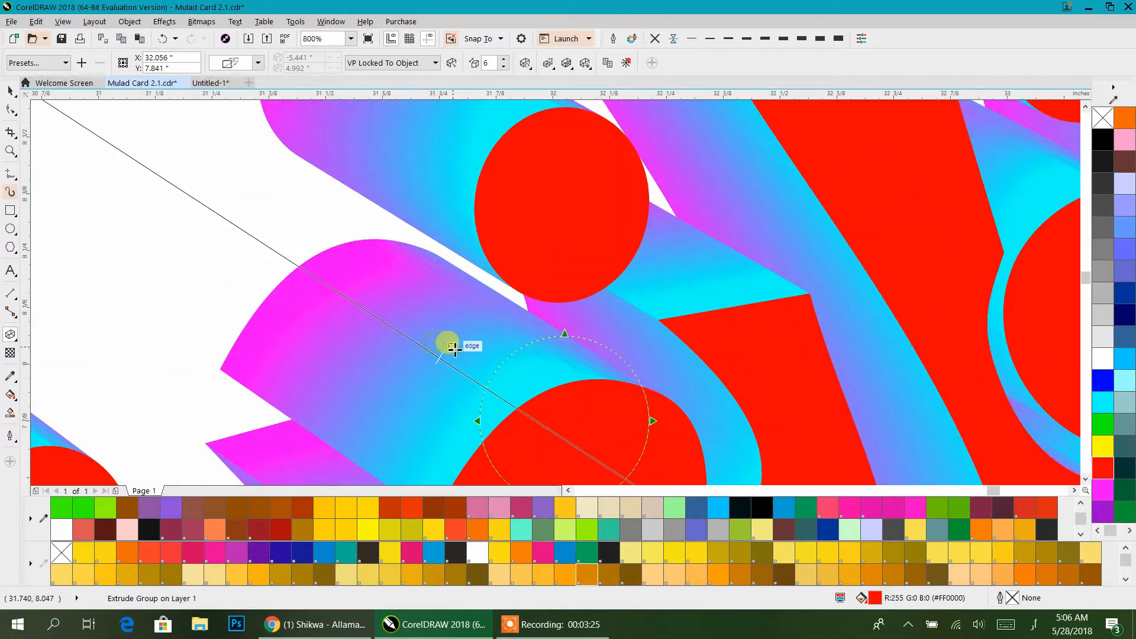
{"action": "left_click_drag", "start_coordinate": [474, 374], "coordinate": [476, 374]}
{"action": "scroll", "coordinate": [524, 277], "scroll_direction": "down", "scroll_amount": 2}
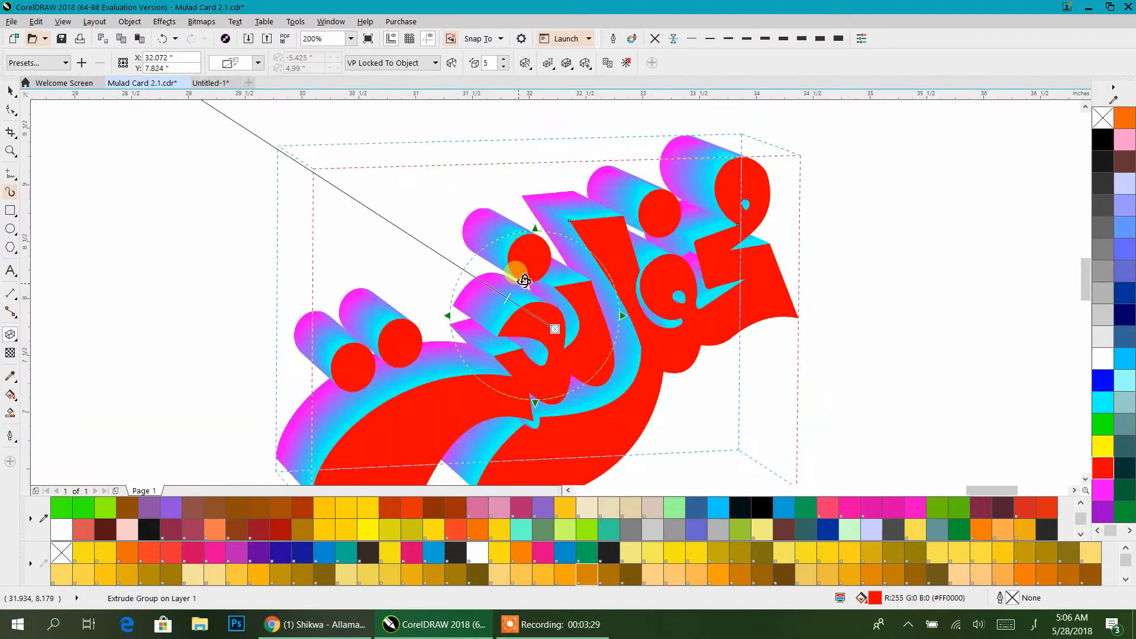
Try to reorient the extruded title in 3D and raise its extrusion depth to 99
{"action": "scroll", "coordinate": [517, 269], "scroll_direction": "up", "scroll_amount": 1}
{"action": "scroll", "coordinate": [533, 230], "scroll_direction": "down", "scroll_amount": 2}
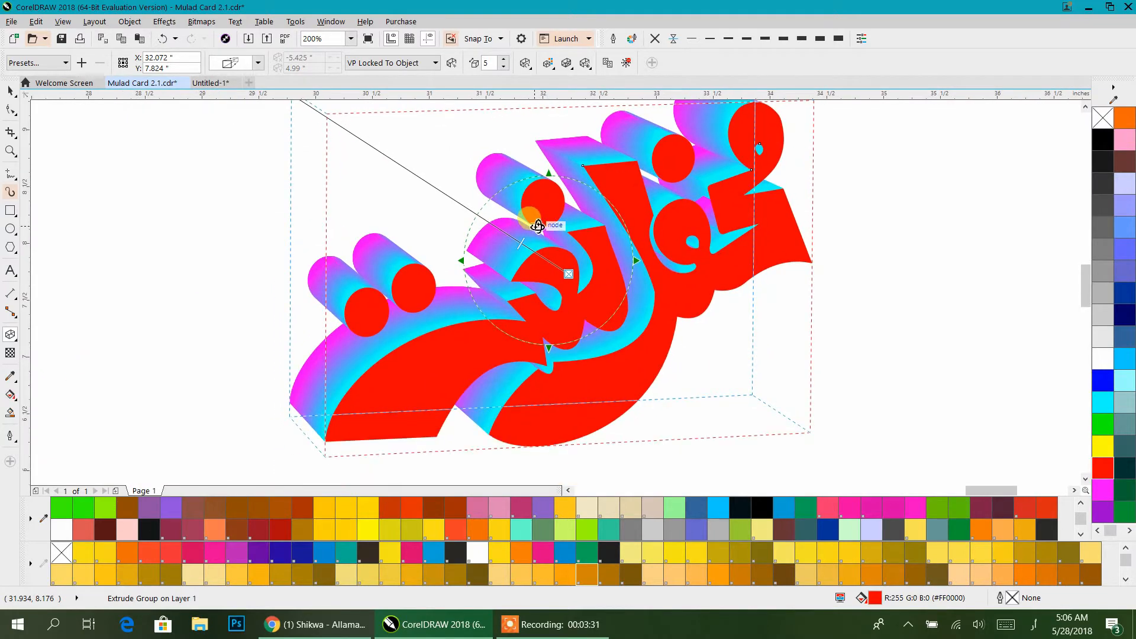
{"action": "mouse_move", "coordinate": [555, 240]}
{"action": "left_mouse_down"}
{"action": "mouse_move", "coordinate": [578, 258]}
{"action": "mouse_move", "coordinate": [519, 175]}
{"action": "mouse_move", "coordinate": [612, 185]}
{"action": "mouse_move", "coordinate": [447, 262]}
{"action": "mouse_move", "coordinate": [437, 287]}
{"action": "mouse_move", "coordinate": [675, 256]}
{"action": "mouse_move", "coordinate": [651, 318]}
{"action": "mouse_move", "coordinate": [614, 264]}
{"action": "mouse_move", "coordinate": [443, 241]}
{"action": "mouse_move", "coordinate": [505, 337]}
{"action": "mouse_move", "coordinate": [568, 261]}
{"action": "mouse_move", "coordinate": [588, 255]}
{"action": "mouse_move", "coordinate": [616, 188]}
{"action": "mouse_move", "coordinate": [615, 199]}
{"action": "mouse_move", "coordinate": [436, 254]}
{"action": "mouse_move", "coordinate": [536, 251]}
{"action": "left_mouse_up"}
{"action": "left_click_drag", "start_coordinate": [440, 271], "coordinate": [559, 271]}
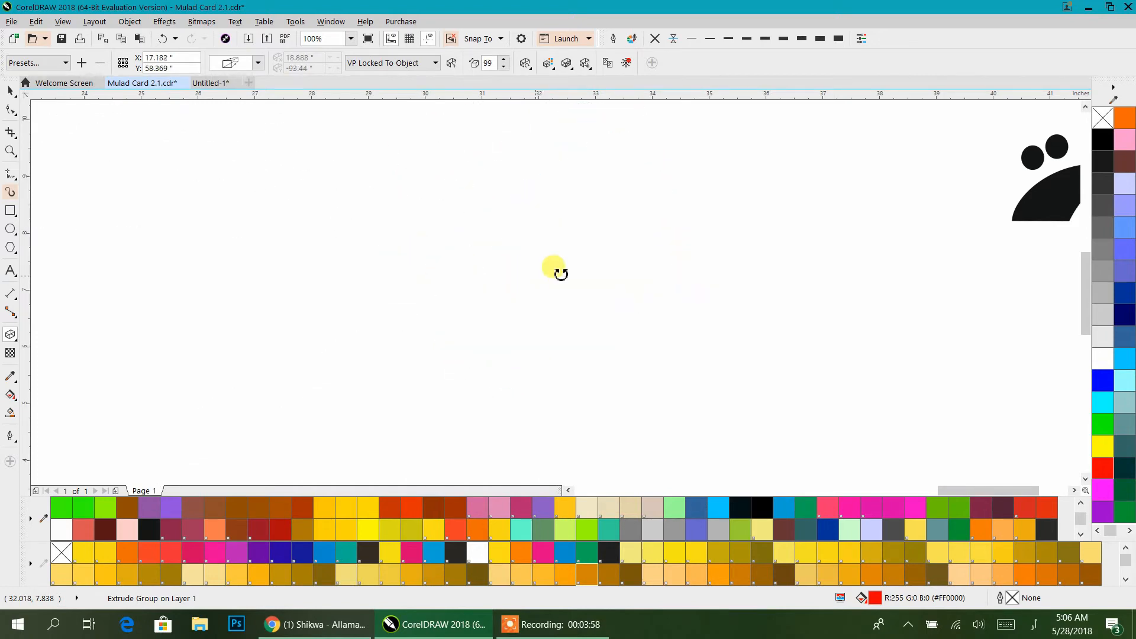
{"action": "scroll", "coordinate": [553, 268], "scroll_direction": "down", "scroll_amount": 6}
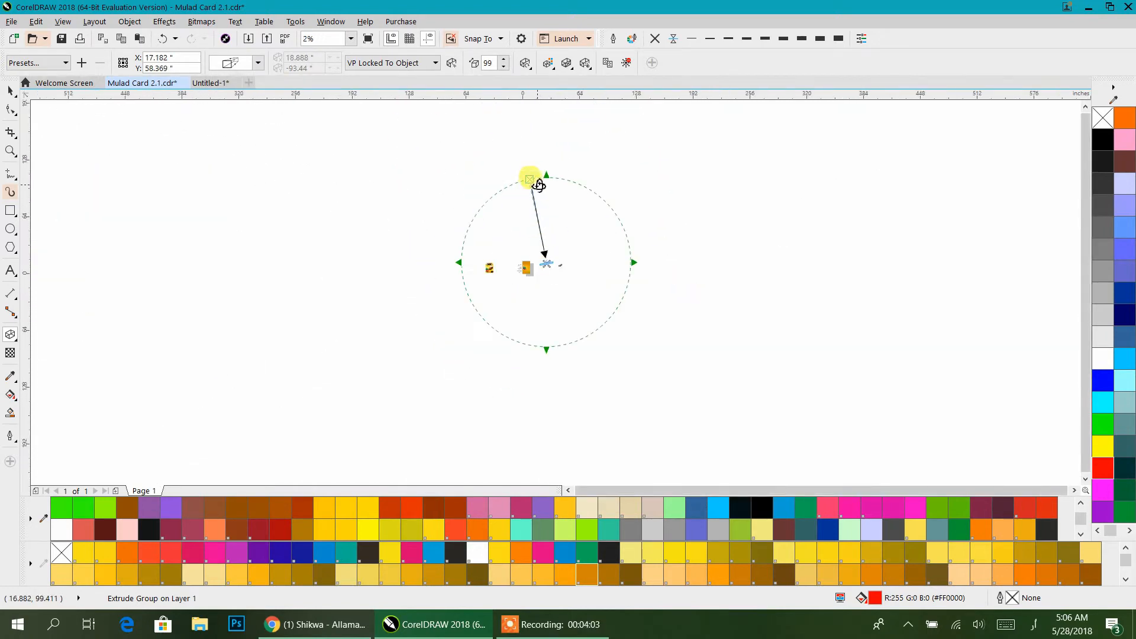
{"action": "scroll", "coordinate": [543, 262], "scroll_direction": "up", "scroll_amount": 6}
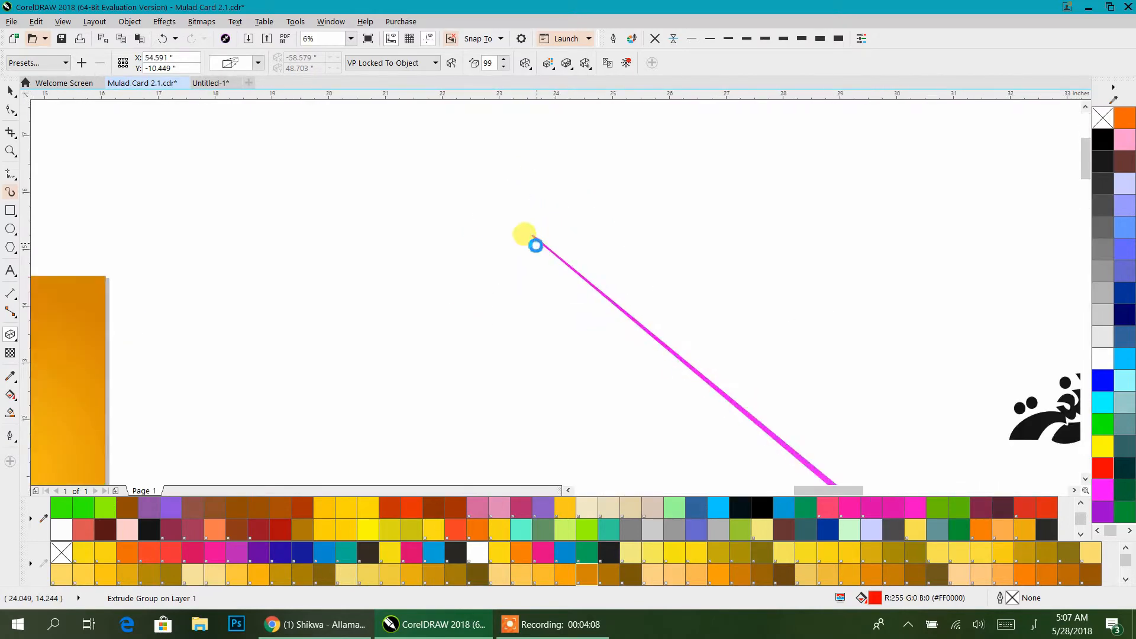
Apply the Extrude Top Left preset to the title and shorten the extrusion depth to 1
{"action": "left_click", "coordinate": [65, 64]}
{"action": "left_click", "coordinate": [44, 77]}
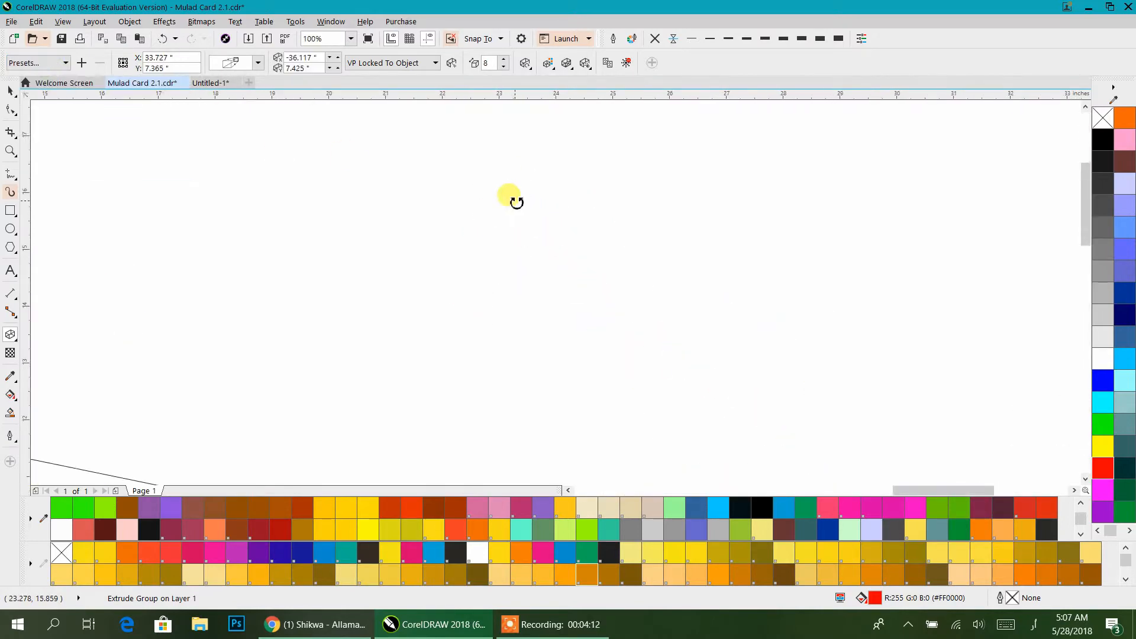
{"action": "scroll", "coordinate": [515, 201], "scroll_direction": "down", "scroll_amount": 3}
{"action": "scroll", "coordinate": [600, 259], "scroll_direction": "up", "scroll_amount": 4}
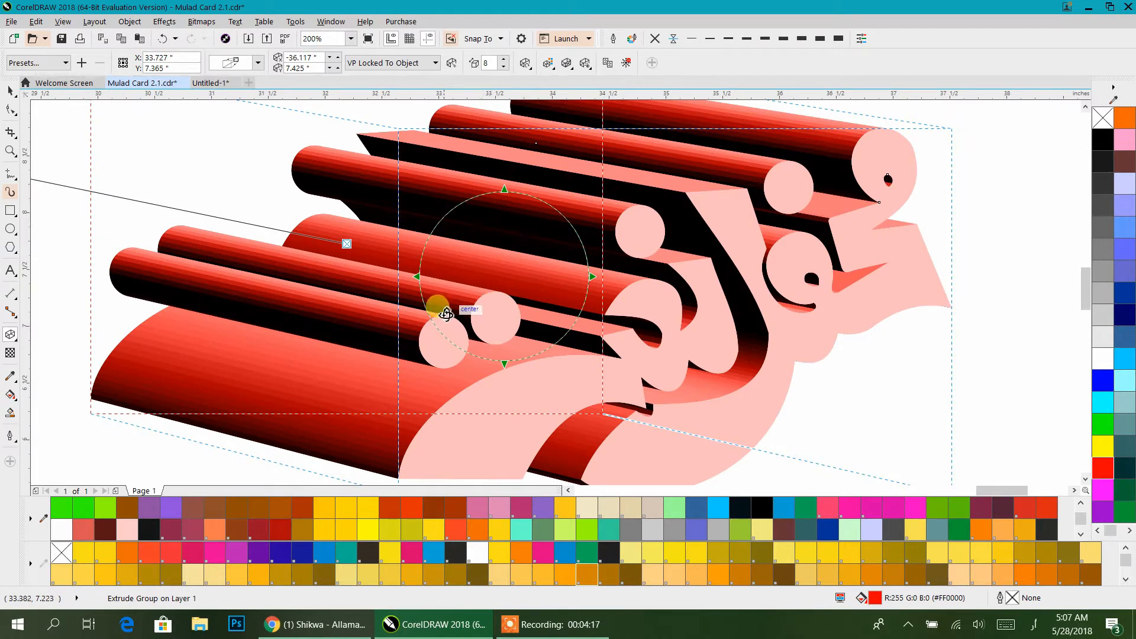
{"action": "scroll", "coordinate": [446, 314], "scroll_direction": "down", "scroll_amount": 1}
{"action": "left_click_drag", "start_coordinate": [298, 243], "coordinate": [448, 280]}
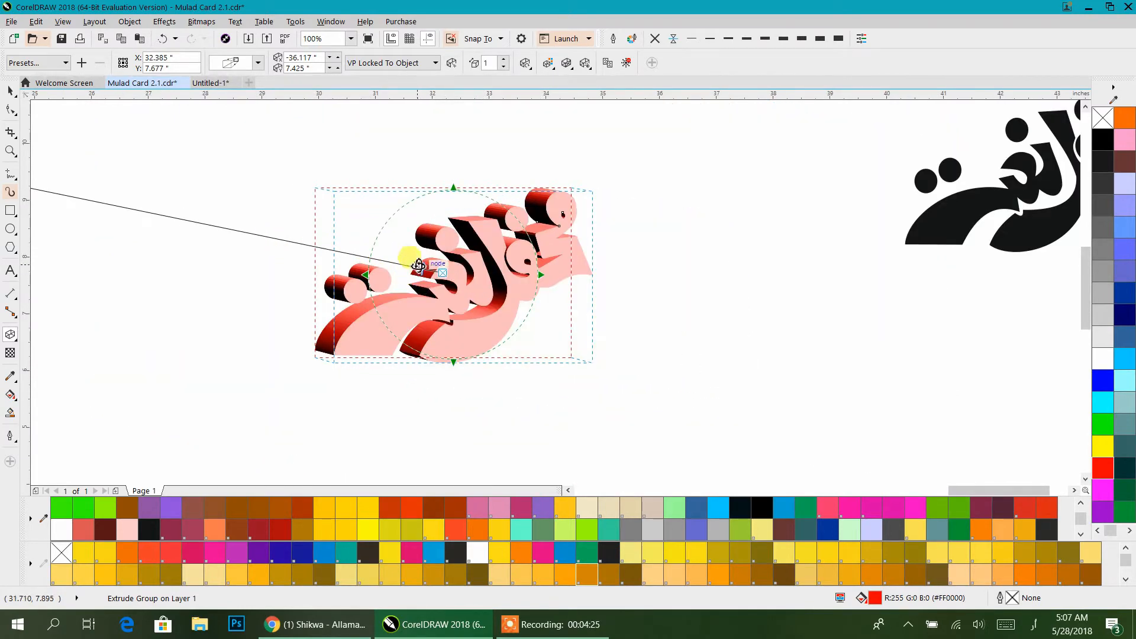
{"action": "scroll", "coordinate": [419, 264], "scroll_direction": "up", "scroll_amount": 1}
{"action": "left_click", "coordinate": [10, 92]}
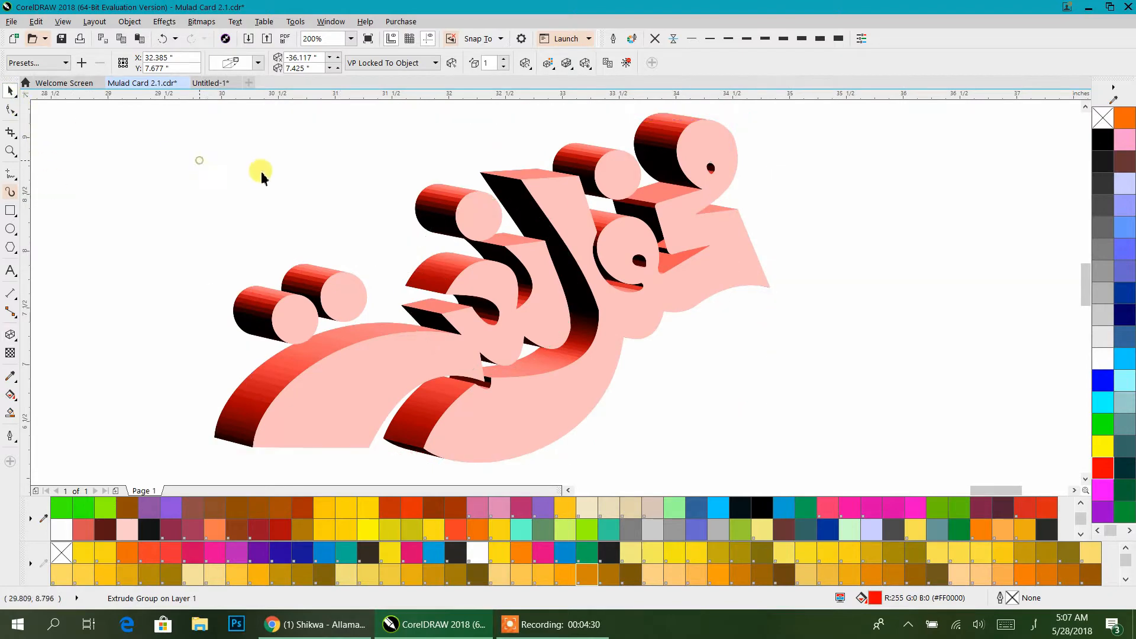
Delete the moved copy of the extruded title and tilt the remaining extrusion slightly in 3D
{"action": "scroll", "coordinate": [500, 246], "scroll_direction": "down", "scroll_amount": 1}
{"action": "left_click_drag", "start_coordinate": [557, 278], "coordinate": [756, 323]}
{"action": "left_click", "coordinate": [850, 319]}
{"action": "left_click", "coordinate": [686, 297]}
{"action": "key", "text": "Delete"}
{"action": "left_click", "coordinate": [519, 274]}
{"action": "double_click", "coordinate": [334, 314]}
{"action": "left_click", "coordinate": [334, 314]}
{"action": "left_click_drag", "start_coordinate": [475, 280], "coordinate": [453, 291]}
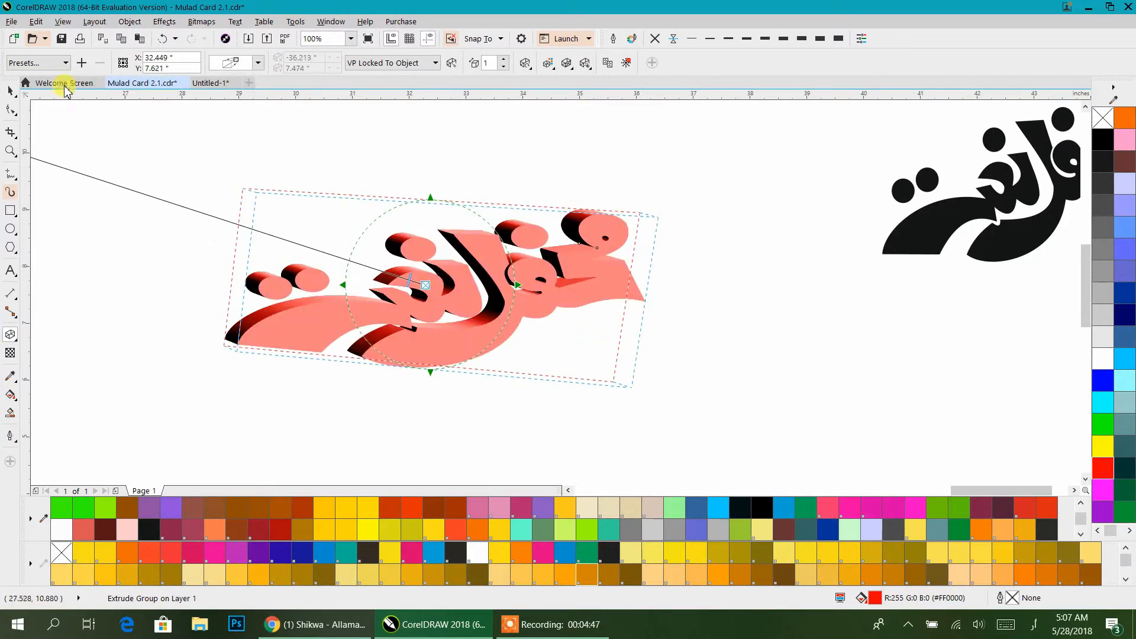
Reapply the Extrude Top Left preset to the title and shorten its extrusion to a depth of 1
{"action": "left_click", "coordinate": [66, 62]}
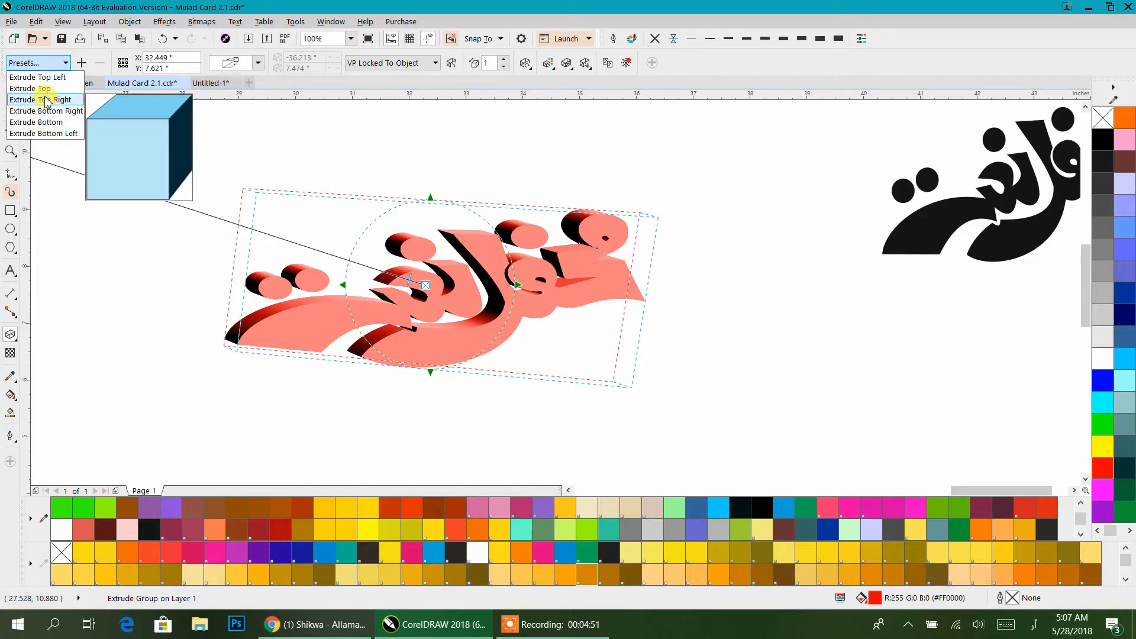
{"action": "left_click", "coordinate": [48, 79]}
{"action": "left_click_drag", "start_coordinate": [316, 262], "coordinate": [594, 293]}
{"action": "left_click", "coordinate": [9, 94]}
Shade the extrusion with a two-colour blend from dark red to orange-red
{"action": "left_click", "coordinate": [548, 64]}
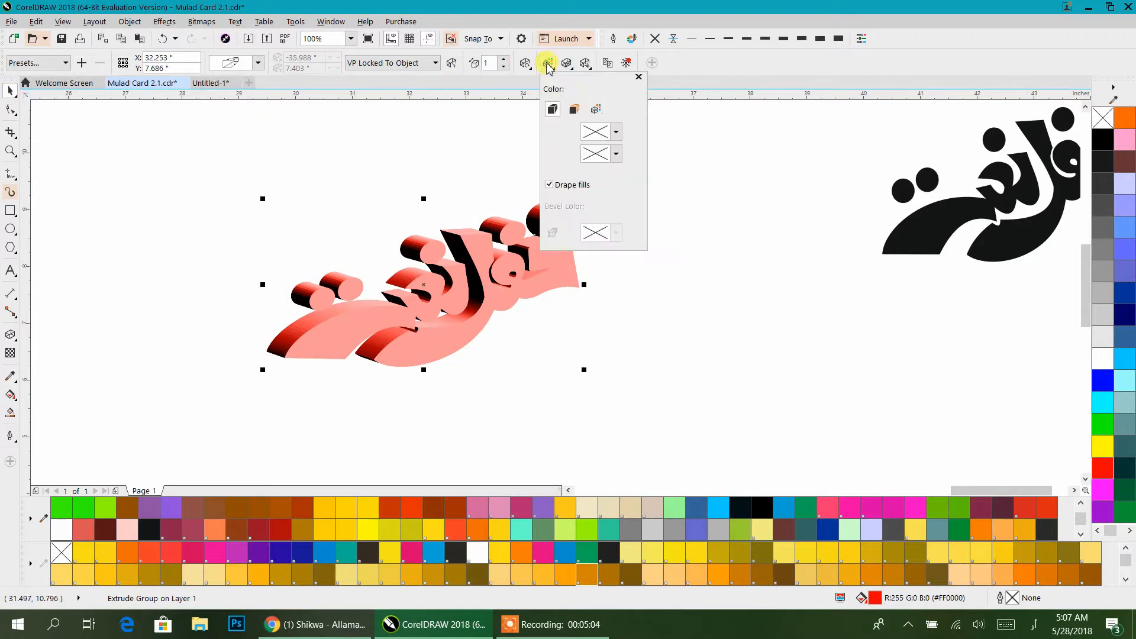
{"action": "left_click", "coordinate": [597, 110]}
{"action": "left_click", "coordinate": [616, 154]}
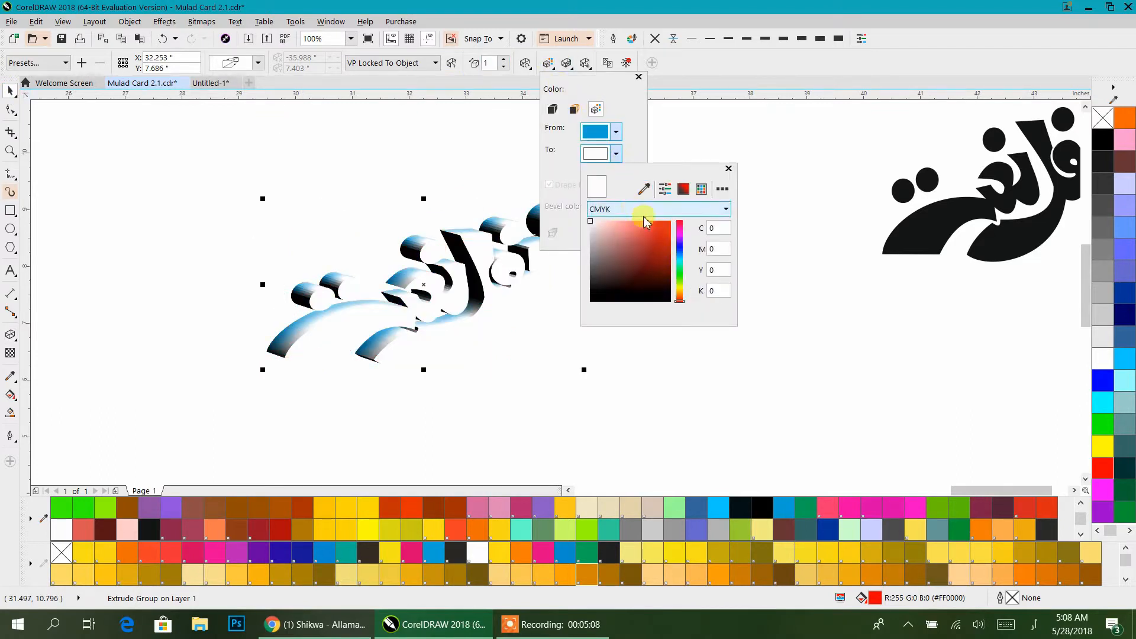
{"action": "left_click", "coordinate": [617, 133]}
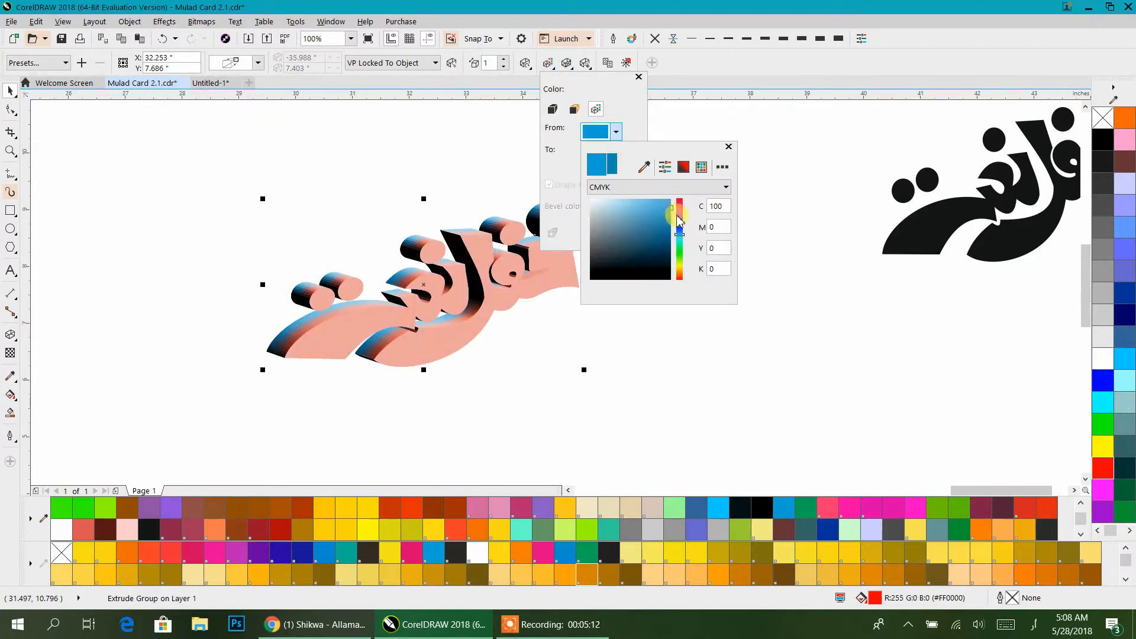
{"action": "left_click_drag", "start_coordinate": [680, 234], "coordinate": [680, 254]}
{"action": "left_click", "coordinate": [681, 280]}
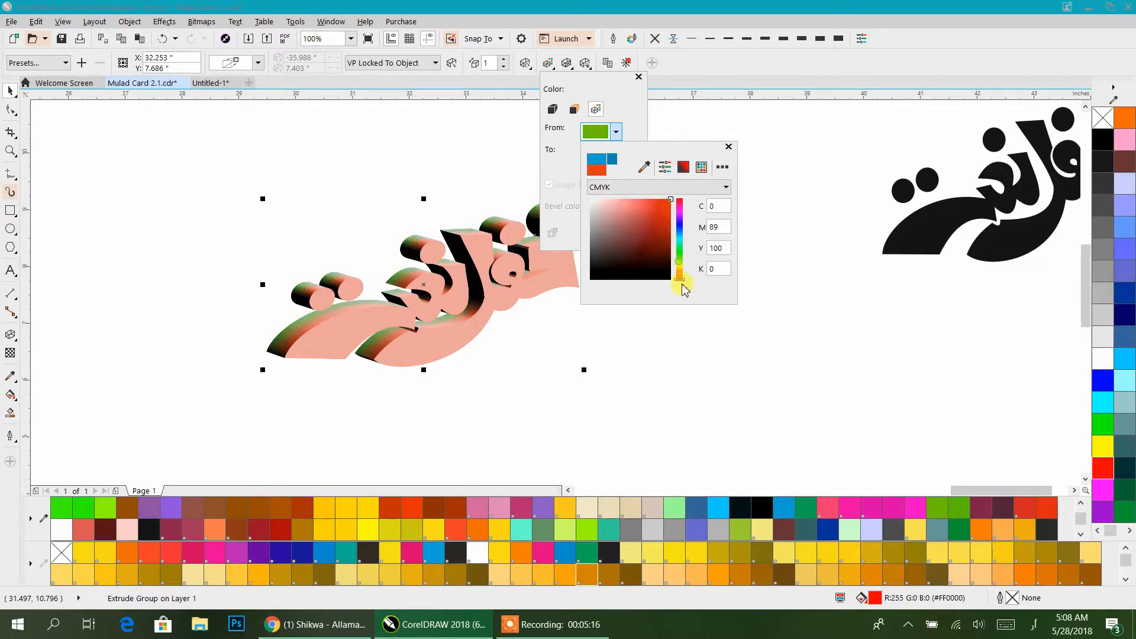
{"action": "left_click", "coordinate": [376, 354]}
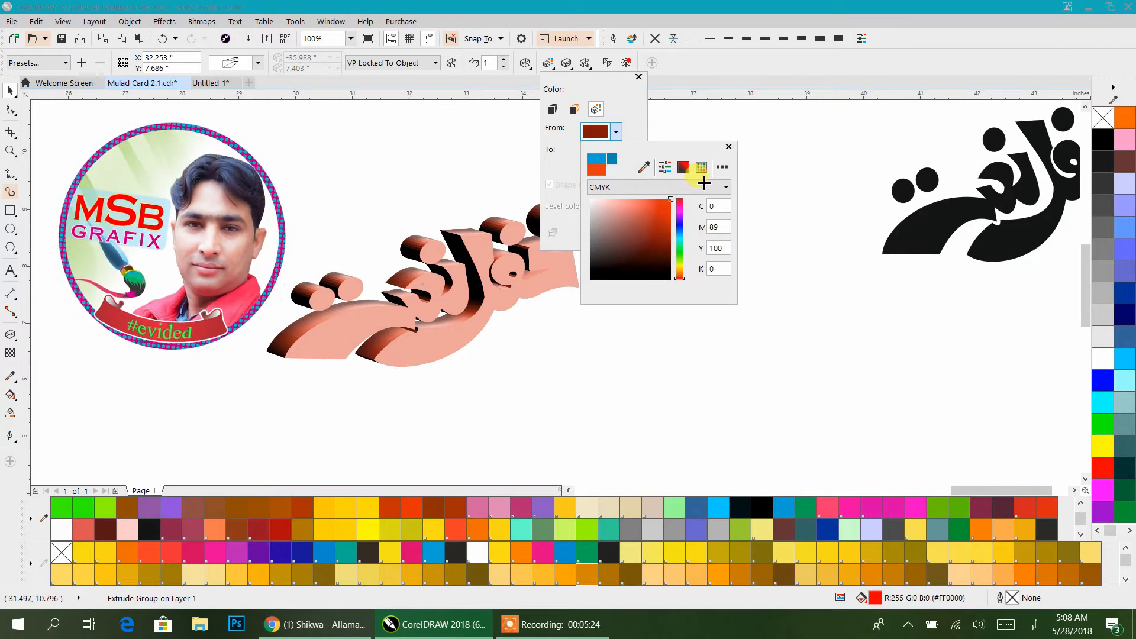
{"action": "left_click_drag", "start_coordinate": [606, 248], "coordinate": [671, 239]}
{"action": "left_click", "coordinate": [10, 90]}
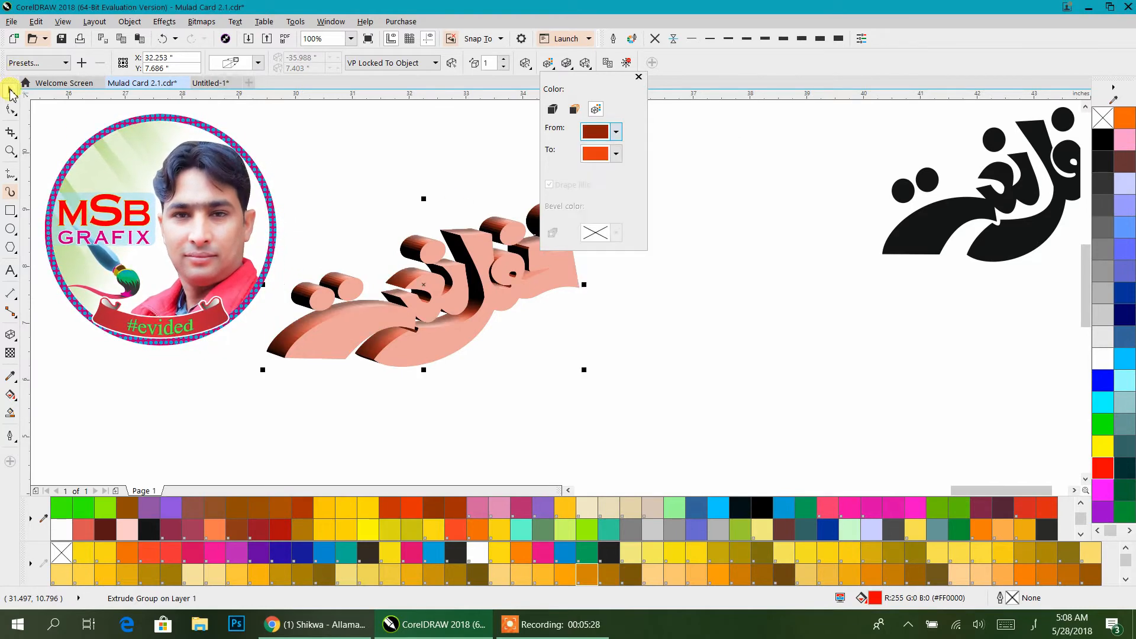
Clear the extrusion from the title so only its flat shape is kept
{"action": "left_click", "coordinate": [11, 90]}
{"action": "left_click", "coordinate": [513, 241]}
{"action": "left_click", "coordinate": [10, 335]}
{"action": "left_click", "coordinate": [465, 257]}
{"action": "left_click_drag", "start_coordinate": [466, 257], "coordinate": [578, 121]}
{"action": "left_click", "coordinate": [629, 63]}
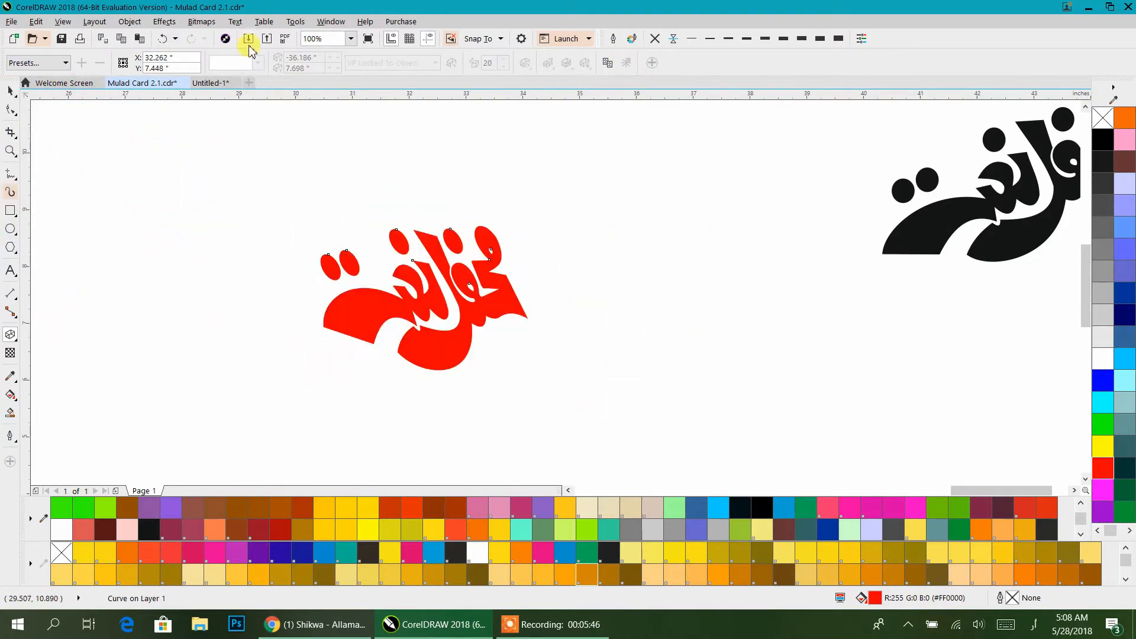
Extrude the flat red title with the Extrude Top Left preset at a depth of 2
{"action": "left_click", "coordinate": [10, 91]}
{"action": "left_click", "coordinate": [464, 265]}
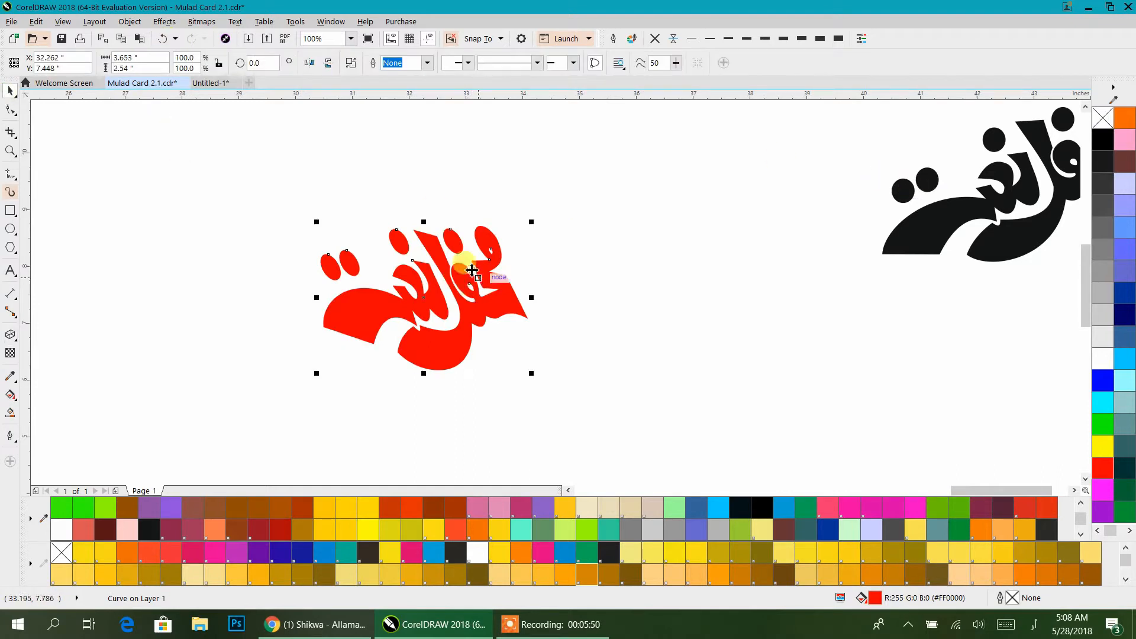
{"action": "left_click", "coordinate": [10, 334]}
{"action": "left_click", "coordinate": [36, 62]}
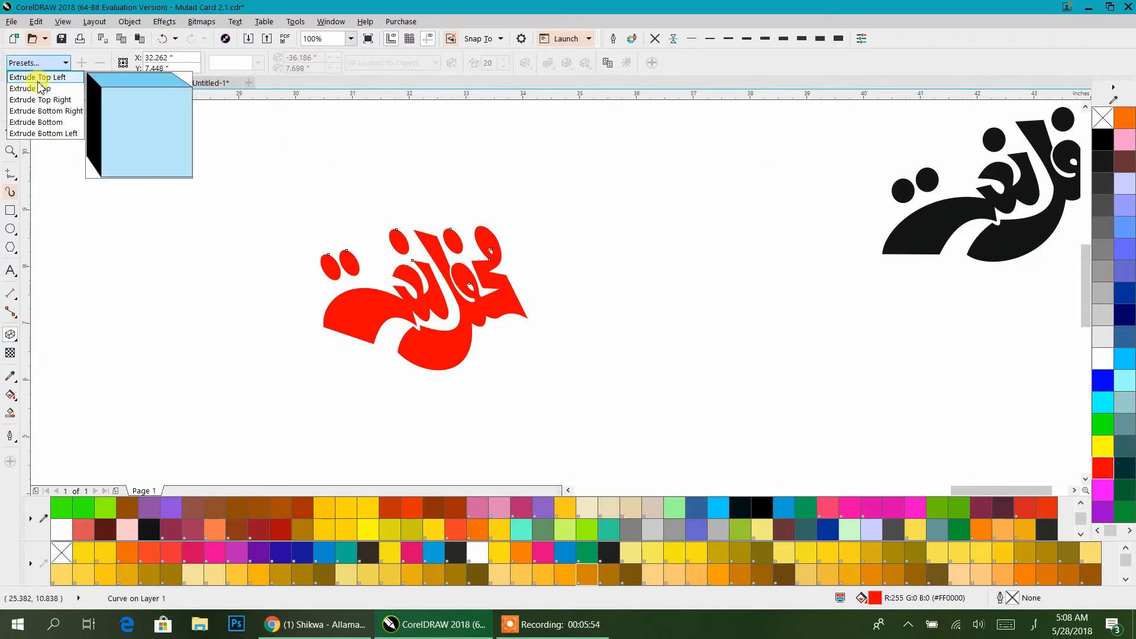
{"action": "left_click_drag", "start_coordinate": [262, 264], "coordinate": [385, 290]}
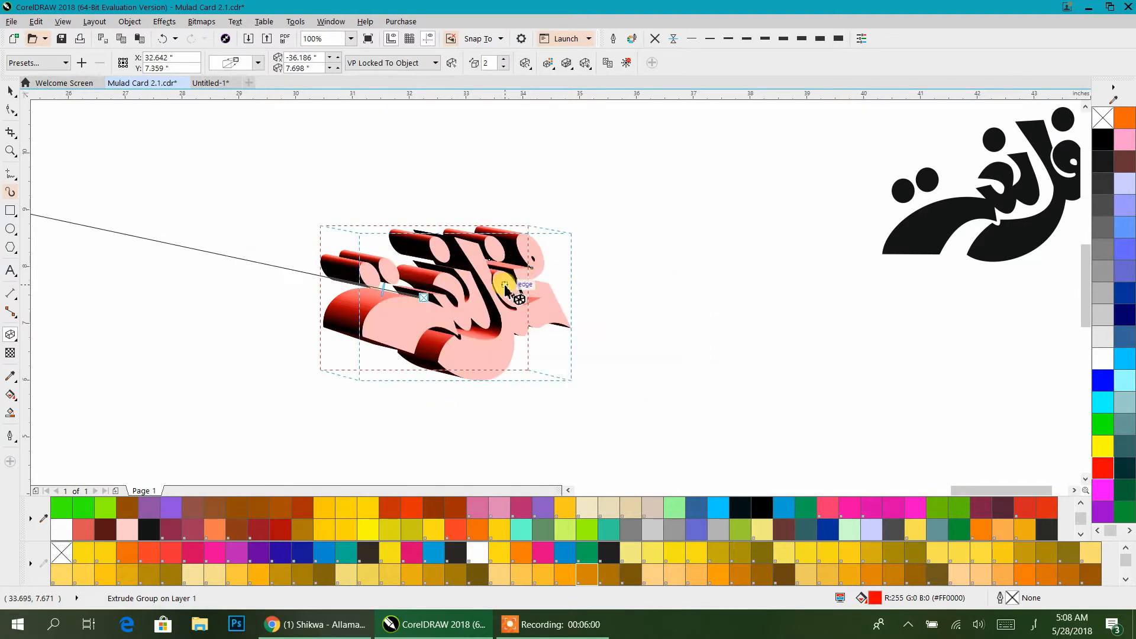
Rotate the extruded title in 3D and reduce its extrusion depth to 1
{"action": "left_click_drag", "start_coordinate": [524, 267], "coordinate": [520, 294]}
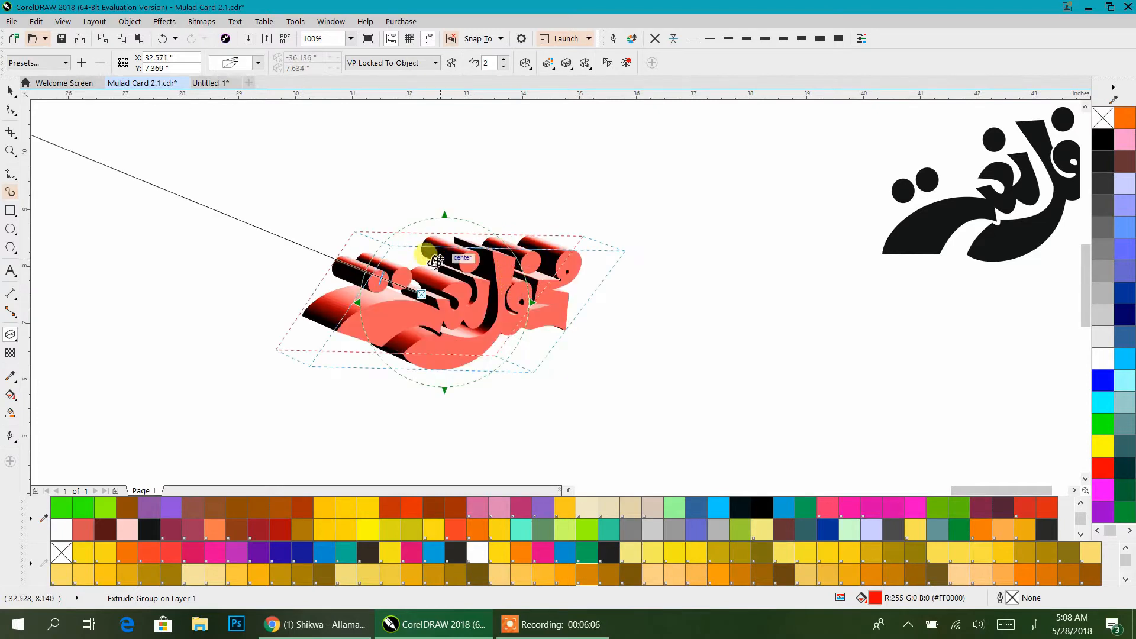
{"action": "left_click_drag", "start_coordinate": [390, 276], "coordinate": [405, 289]}
{"action": "left_click", "coordinate": [6, 87]}
{"action": "left_click", "coordinate": [609, 211]}
Move the extruded title onto the poster, above and beside the green dome, and enlarge it slightly
{"action": "scroll", "coordinate": [609, 210], "scroll_direction": "down", "scroll_amount": 4}
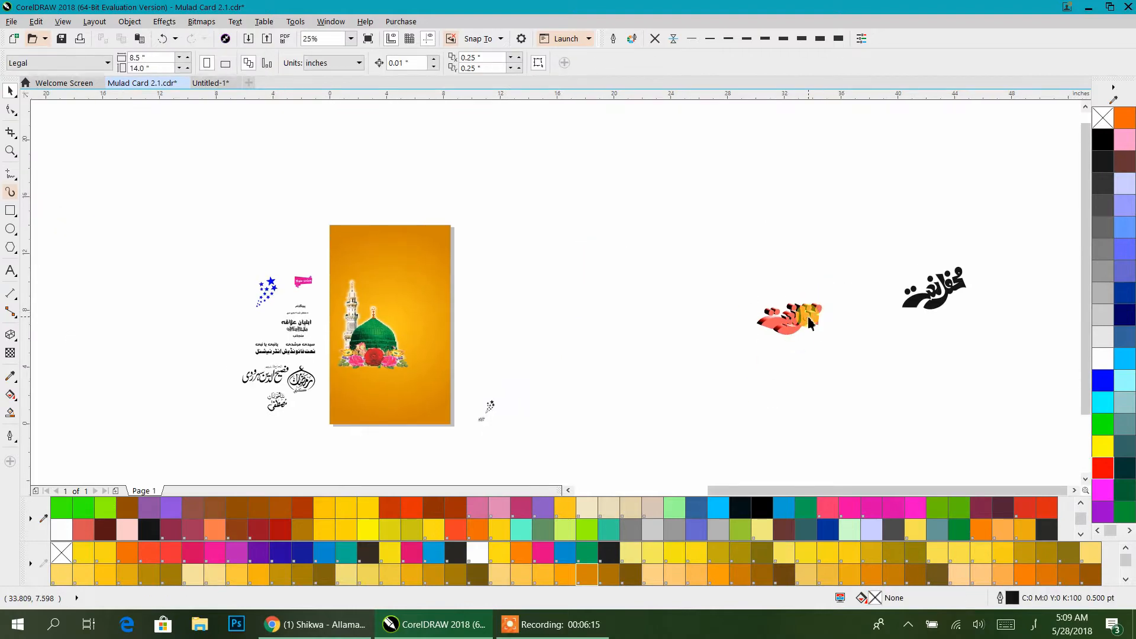
{"action": "left_click_drag", "start_coordinate": [809, 324], "coordinate": [435, 310]}
{"action": "left_click", "coordinate": [526, 297]}
{"action": "scroll", "coordinate": [421, 306], "scroll_direction": "up", "scroll_amount": 2}
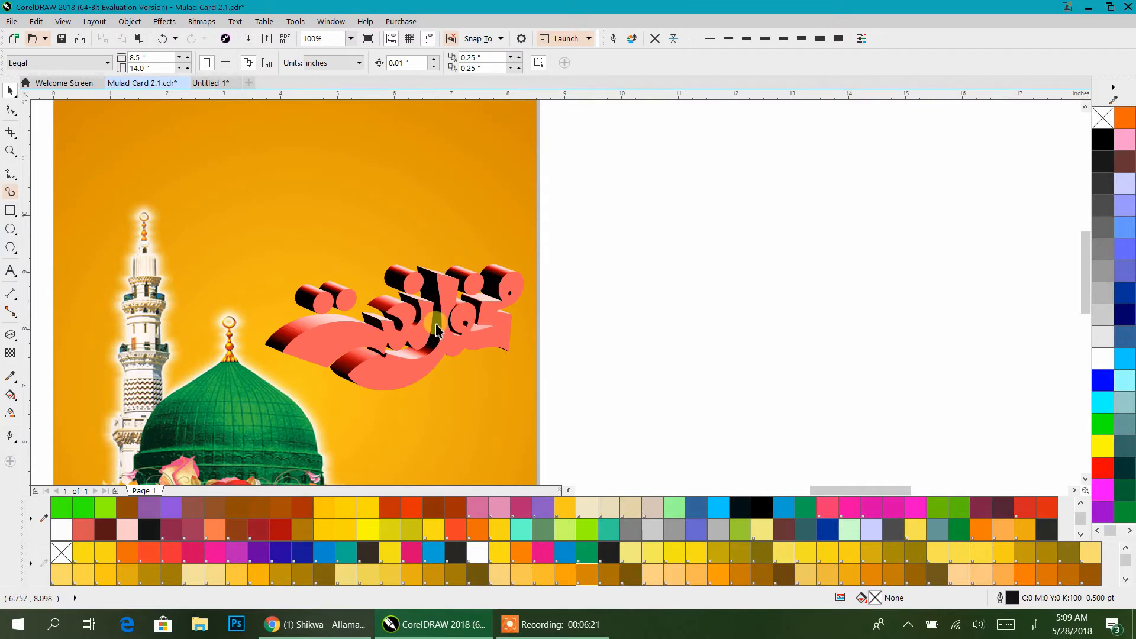
{"action": "left_click", "coordinate": [426, 329]}
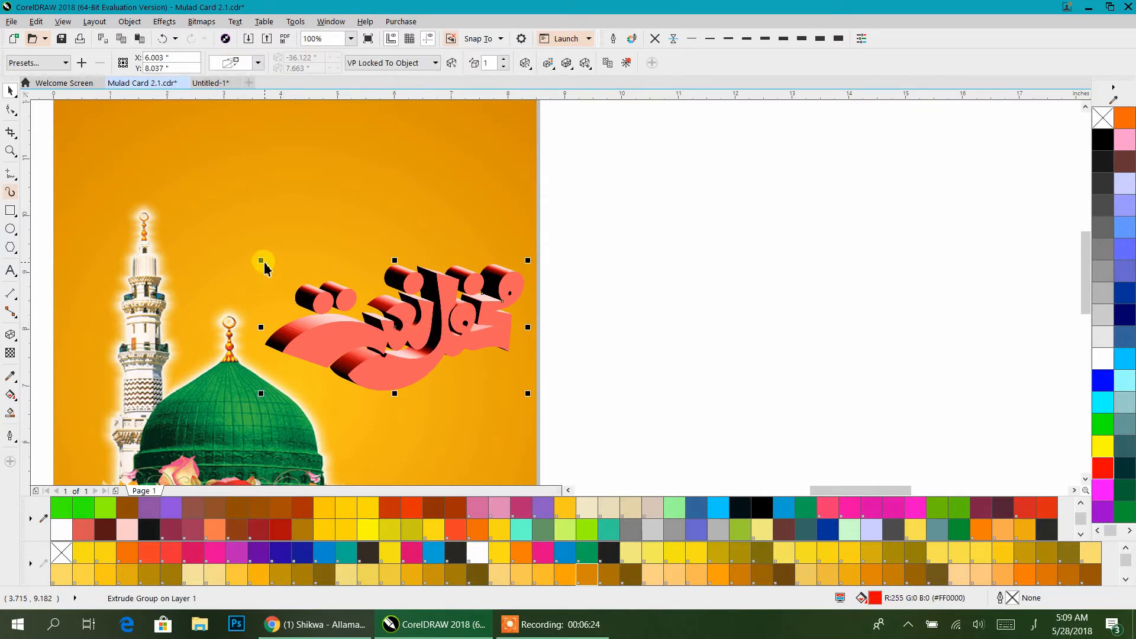
{"action": "left_click_drag", "start_coordinate": [241, 254], "coordinate": [239, 252]}
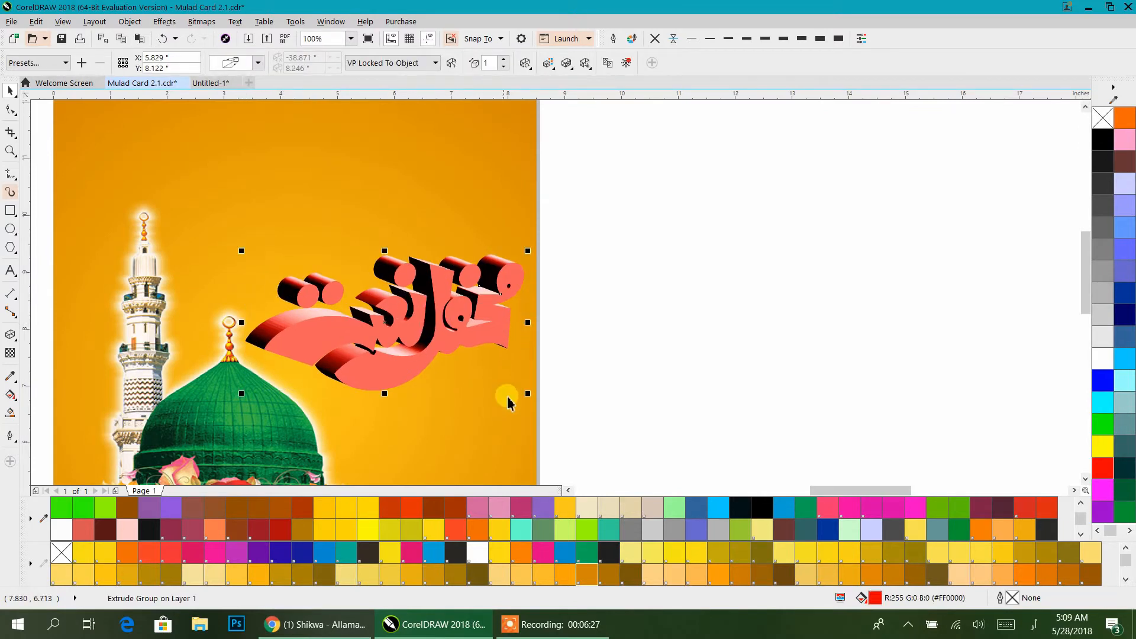
{"action": "left_click_drag", "start_coordinate": [535, 414], "coordinate": [535, 414]}
Shift the mosque image towards the page's left edge and PowerClip it inside the golden background
{"action": "left_click_drag", "start_coordinate": [622, 400], "coordinate": [831, 305]}
{"action": "left_click_drag", "start_coordinate": [444, 371], "coordinate": [409, 373]}
{"action": "right_click", "coordinate": [403, 373]}
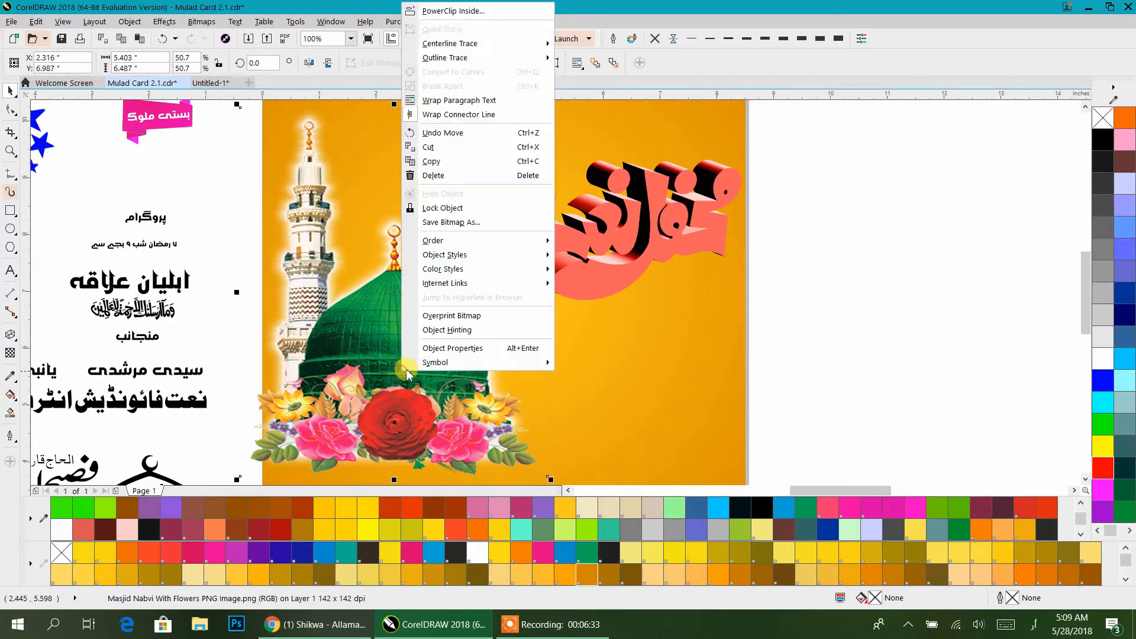
{"action": "left_click", "coordinate": [409, 12]}
{"action": "left_click", "coordinate": [698, 337]}
Enlarge the extruded title to span from above the dome to the poster's right edge
{"action": "left_click", "coordinate": [744, 219]}
{"action": "left_click", "coordinate": [657, 231]}
{"action": "left_click_drag", "start_coordinate": [448, 304], "coordinate": [407, 326]}
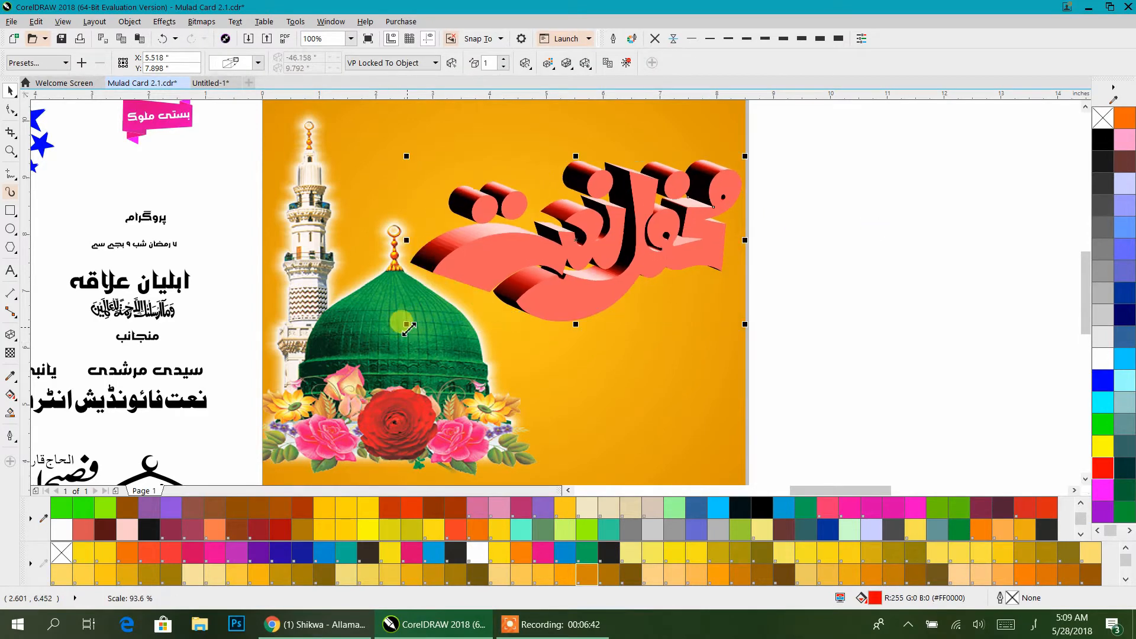
{"action": "left_click", "coordinate": [802, 243]}
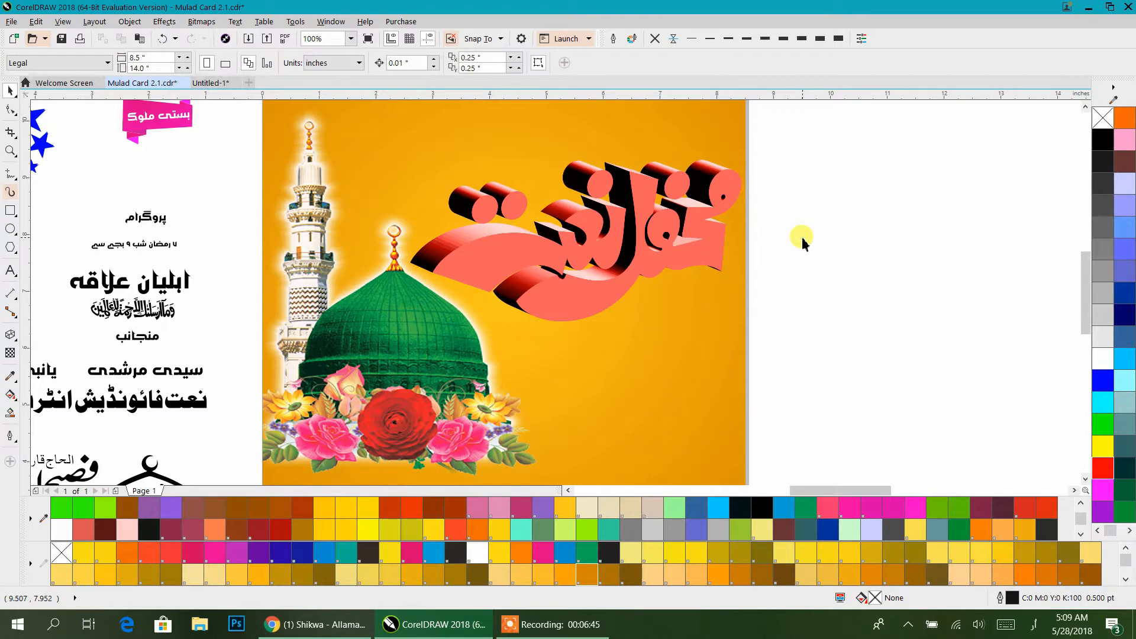
Draw a flat ellipse about 4.2 by 0.2 inches below the title and fill it black without an outline
{"action": "left_click", "coordinate": [10, 229]}
{"action": "left_click_drag", "start_coordinate": [521, 364], "coordinate": [744, 382]}
{"action": "left_click_drag", "start_coordinate": [520, 373], "coordinate": [499, 373]}
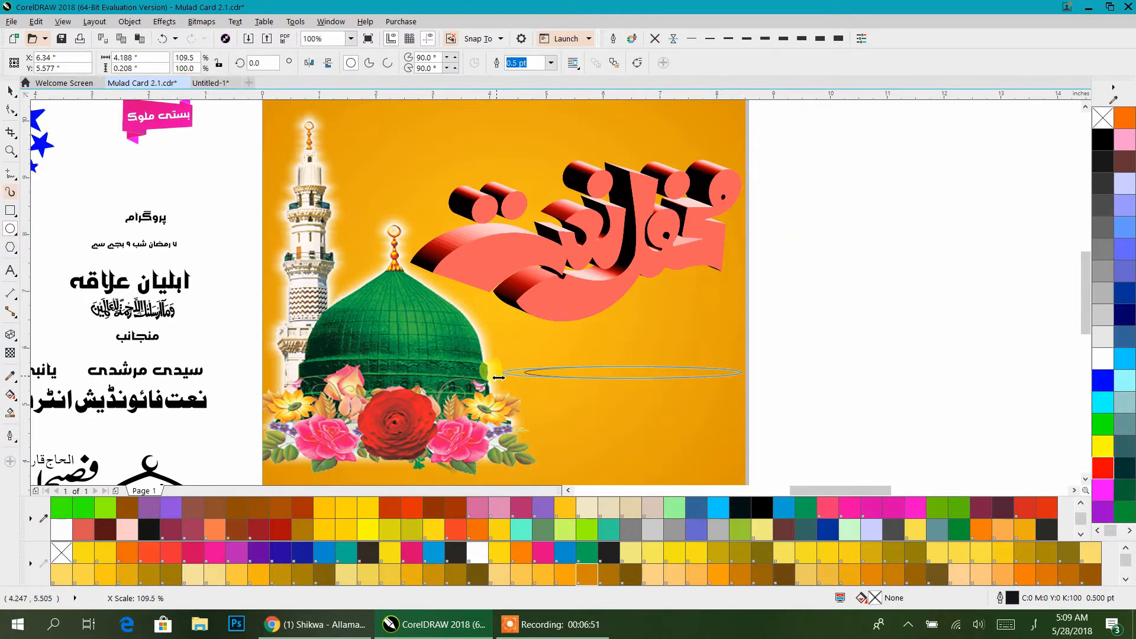
{"action": "left_click", "coordinate": [11, 91]}
{"action": "left_click", "coordinate": [1100, 139]}
{"action": "right_click", "coordinate": [1102, 117]}
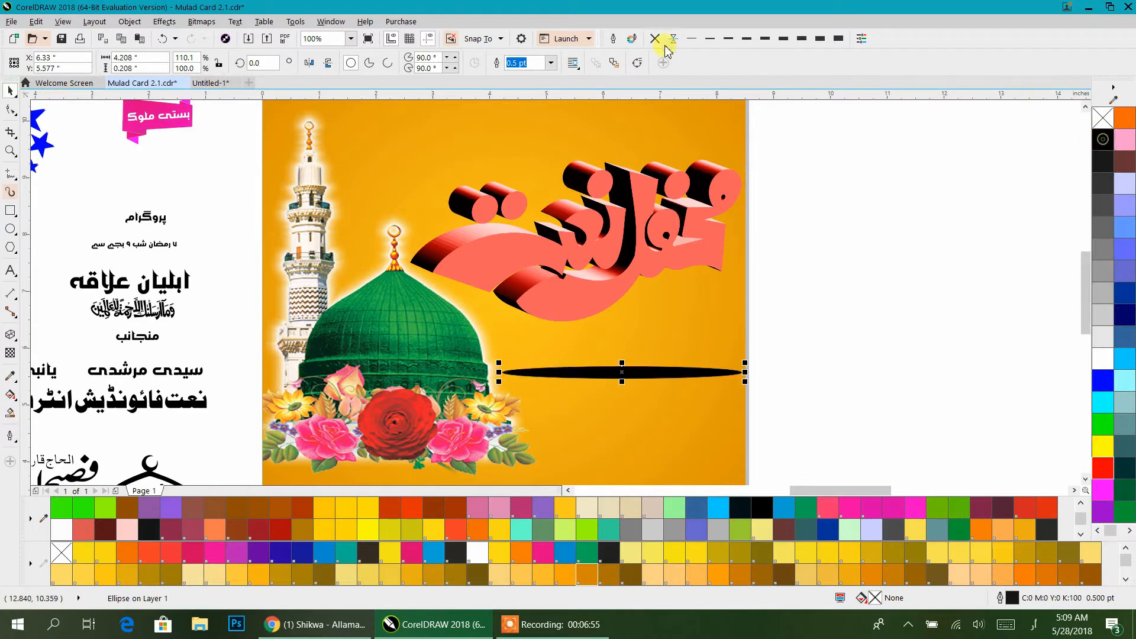
Convert the black ellipse to a bitmap and soften it with a Gaussian Blur
{"action": "left_click", "coordinate": [201, 21]}
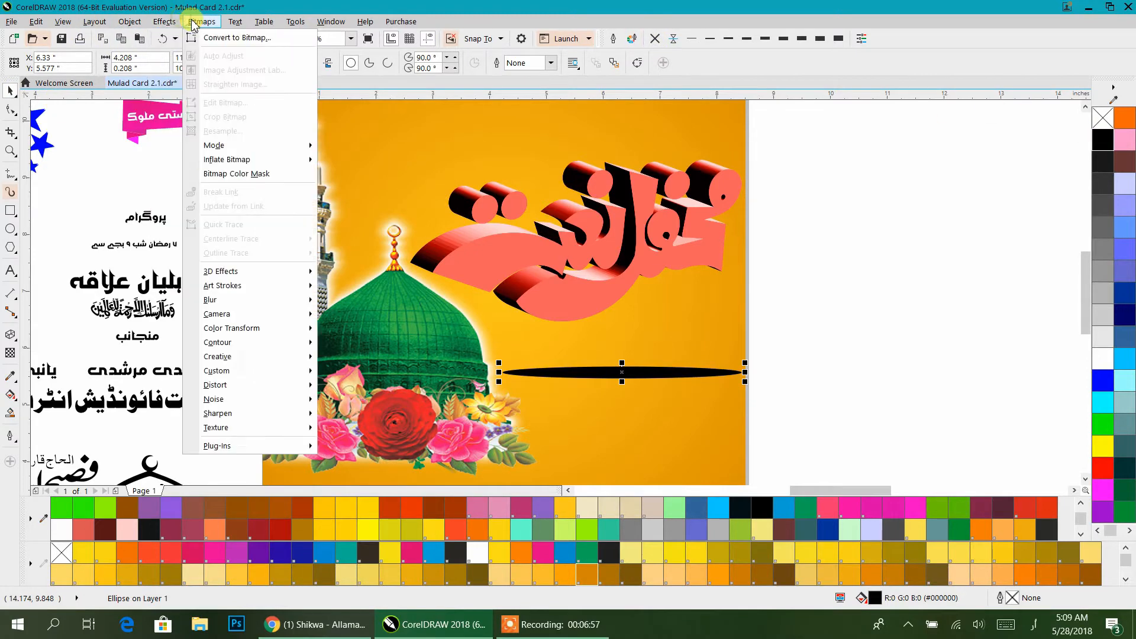
{"action": "left_click", "coordinate": [242, 36]}
{"action": "left_click", "coordinate": [518, 378]}
{"action": "left_click", "coordinate": [202, 21]}
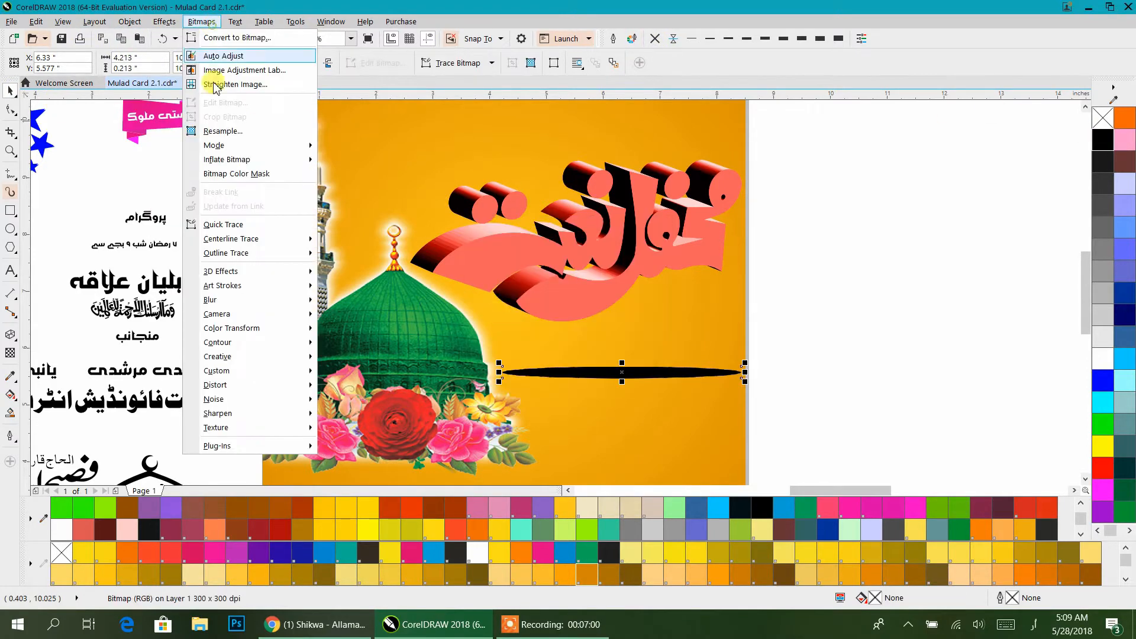
{"action": "mouse_move", "coordinate": [296, 300]}
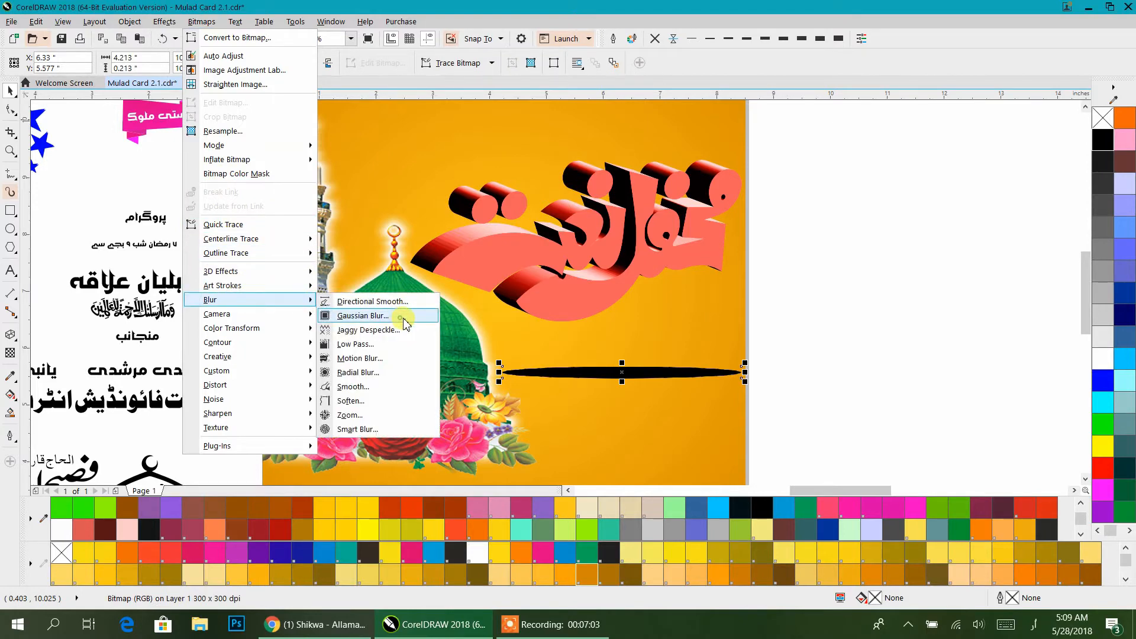
{"action": "left_click", "coordinate": [405, 316]}
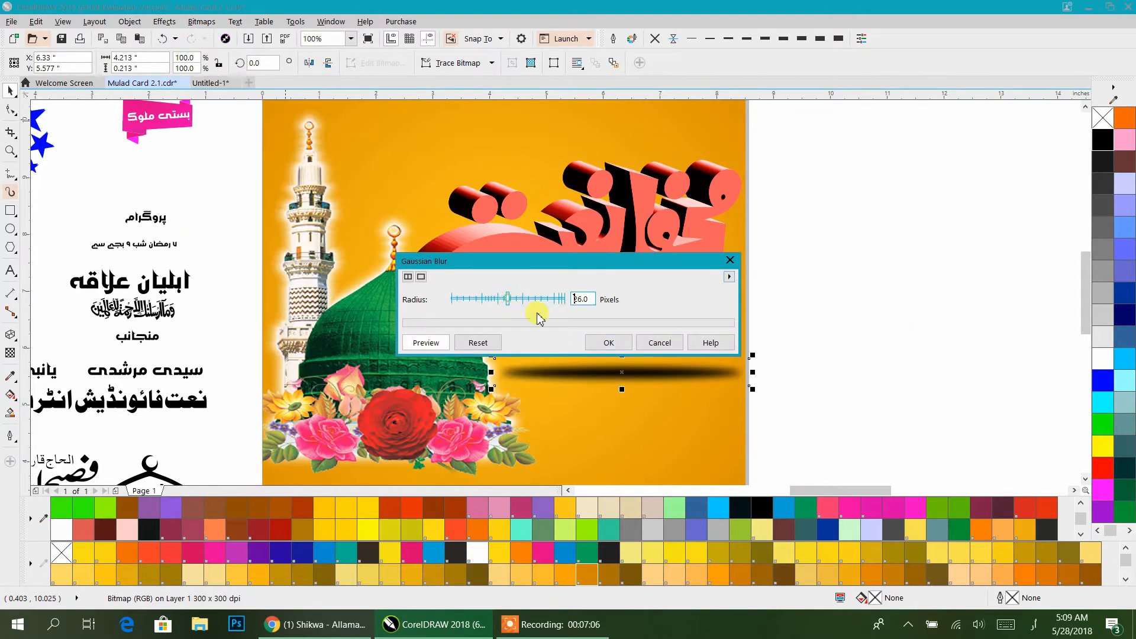
{"action": "left_click", "coordinate": [608, 343]}
Apply uniform transparency to the blurred black shadow bitmap below the title
{"action": "left_click", "coordinate": [10, 352]}
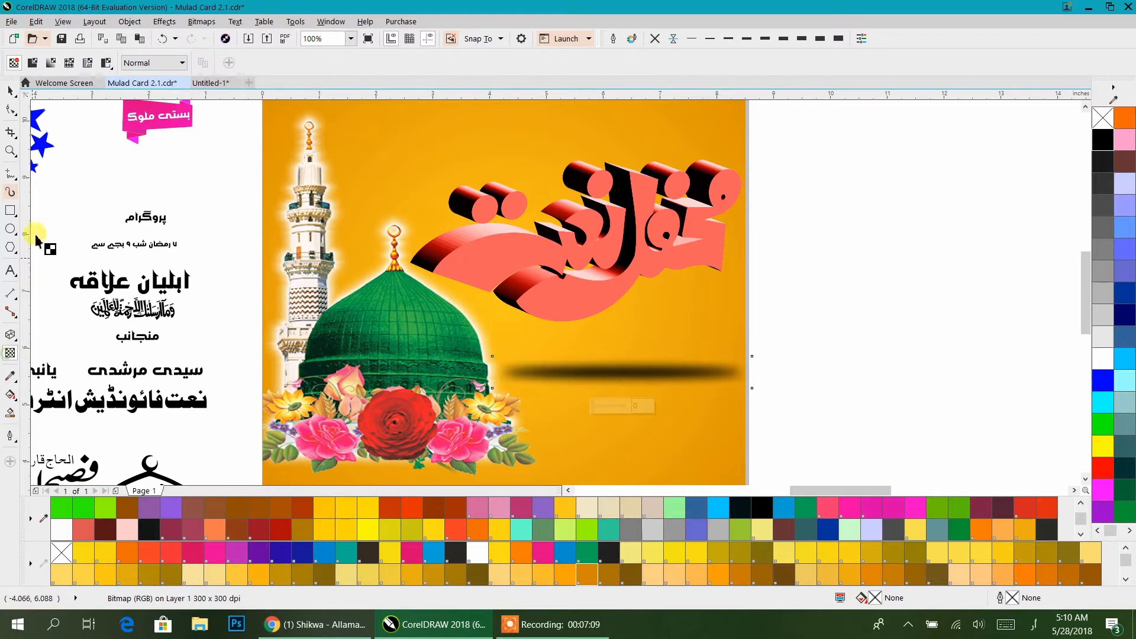
{"action": "left_click", "coordinate": [32, 63]}
{"action": "left_click", "coordinate": [10, 90]}
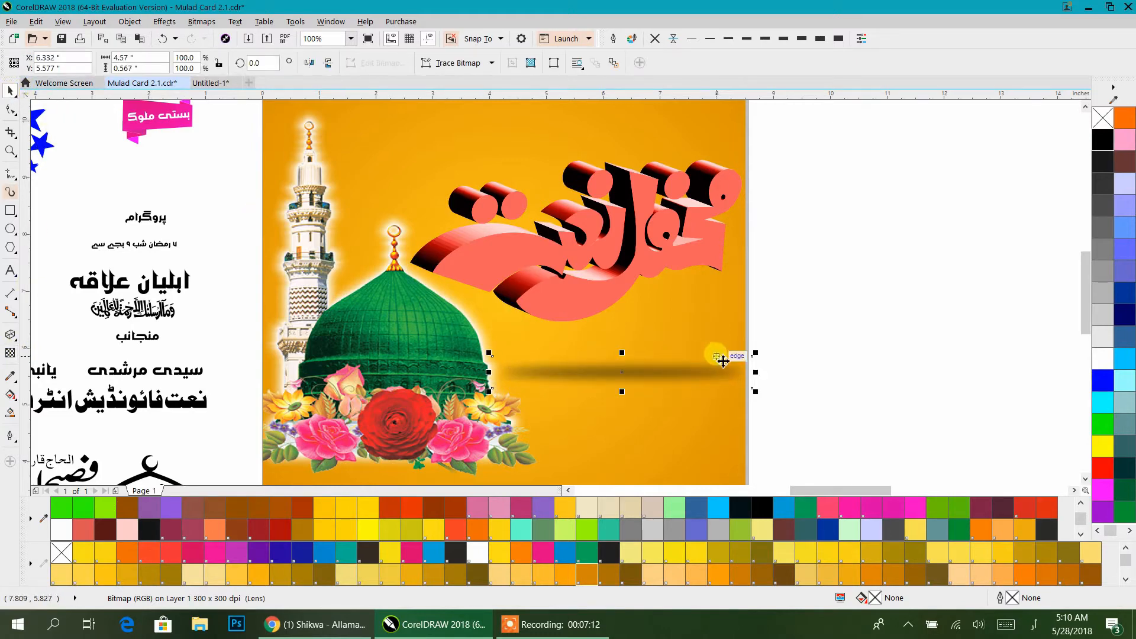
Shift the transparent shadow slightly lower beneath the title, beside the mosque, and deselect it
{"action": "left_click_drag", "start_coordinate": [723, 362], "coordinate": [717, 385]}
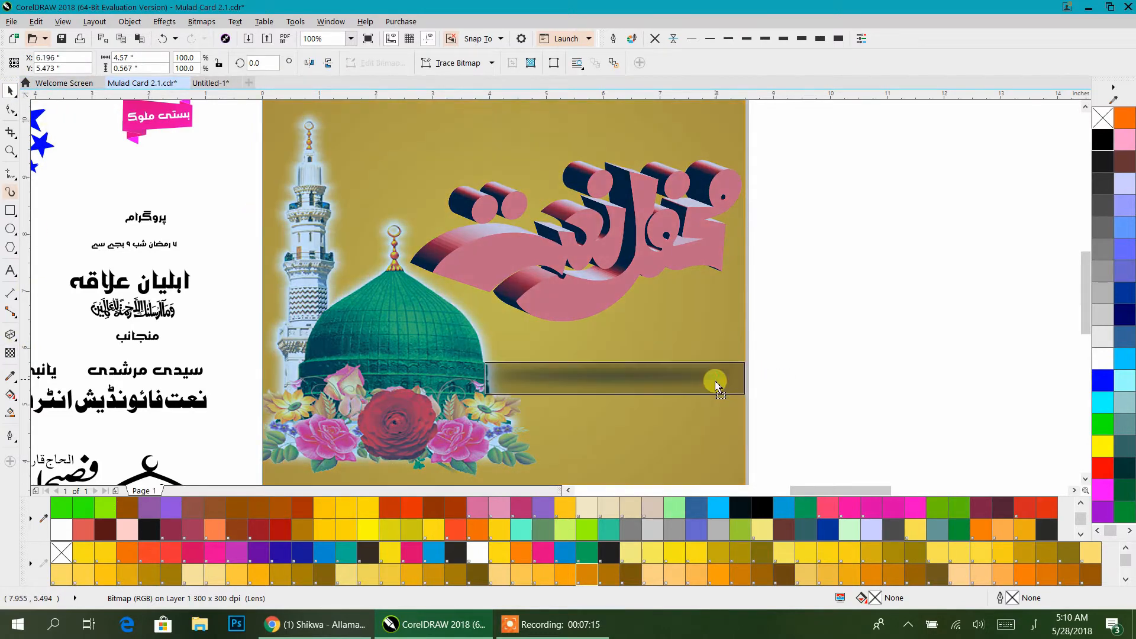
{"action": "left_click", "coordinate": [781, 244]}
{"action": "scroll", "coordinate": [782, 244], "scroll_direction": "down", "scroll_amount": 3}
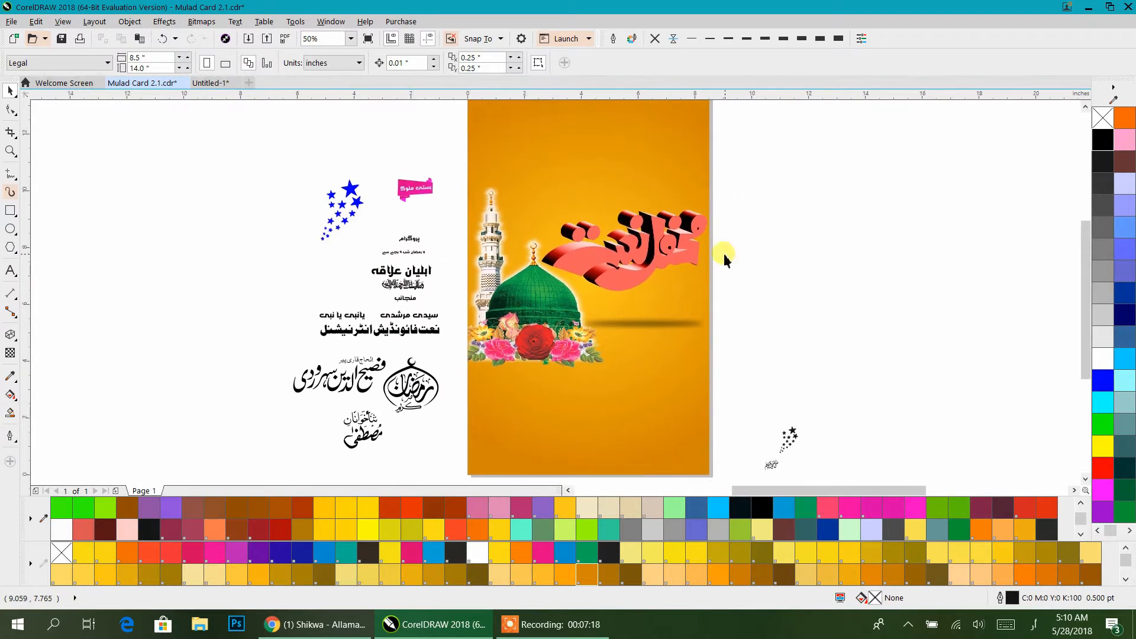
{"action": "left_click", "coordinate": [648, 319]}
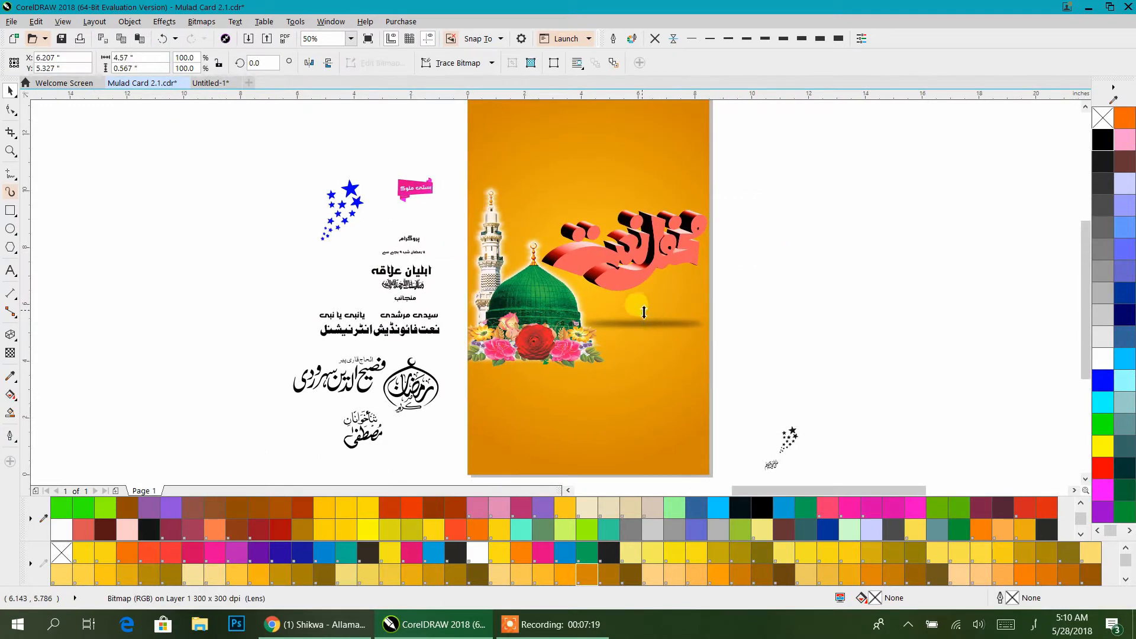
{"action": "left_click", "coordinate": [807, 328]}
{"action": "left_click_drag", "start_coordinate": [769, 337], "coordinate": [731, 337]}
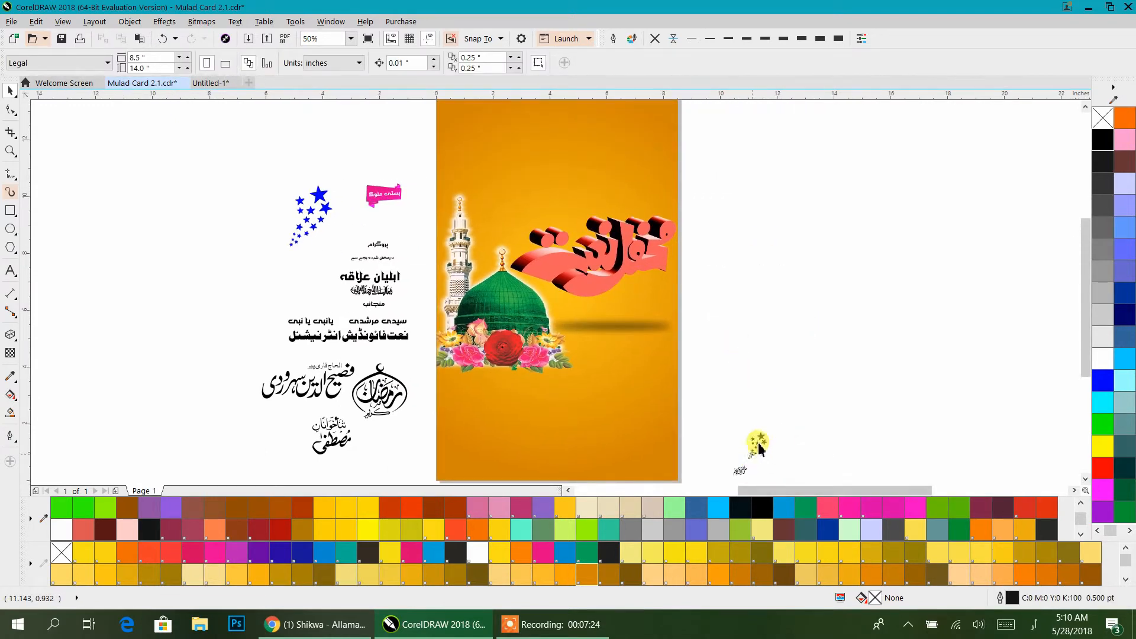
Set the black star cluster aside beside the page and place the small calligraphy, enlarged, above the title on the poster
{"action": "left_click_drag", "start_coordinate": [752, 454], "coordinate": [796, 346]}
{"action": "left_click", "coordinate": [776, 413]}
{"action": "left_click_drag", "start_coordinate": [742, 471], "coordinate": [575, 223]}
{"action": "scroll", "coordinate": [574, 223], "scroll_direction": "up", "scroll_amount": 5}
{"action": "left_click_drag", "start_coordinate": [491, 247], "coordinate": [420, 186]}
Extrude the small calligraphy, fill it red and apply the Extrude Top Left preset
{"action": "left_click", "coordinate": [10, 335]}
{"action": "left_click_drag", "start_coordinate": [470, 254], "coordinate": [353, 132]}
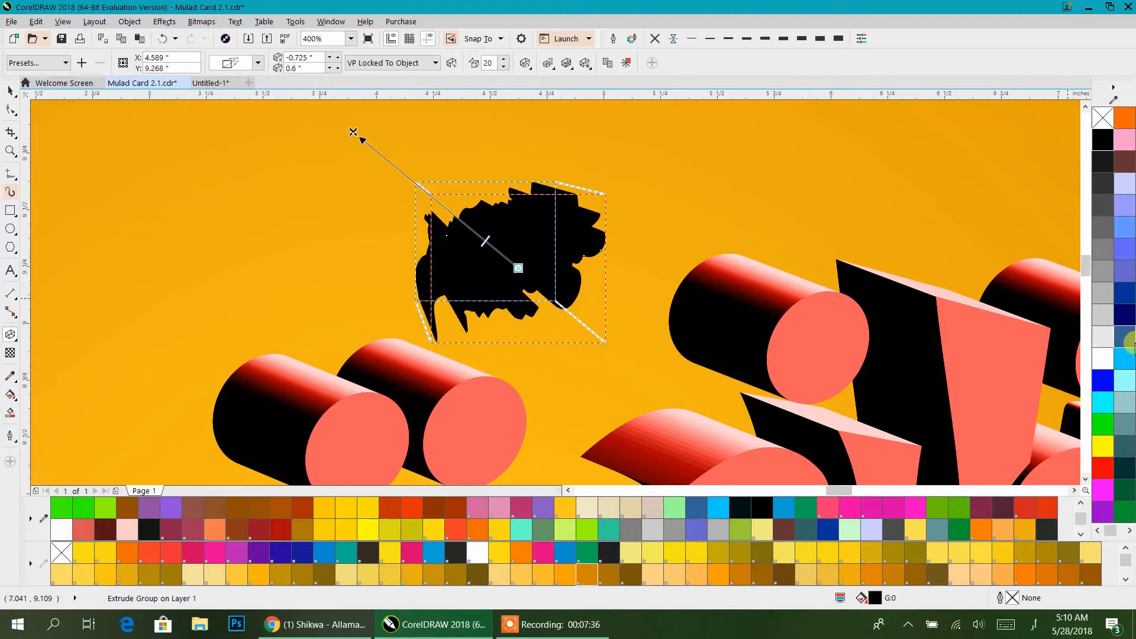
{"action": "left_click", "coordinate": [1102, 466]}
{"action": "left_click", "coordinate": [18, 64]}
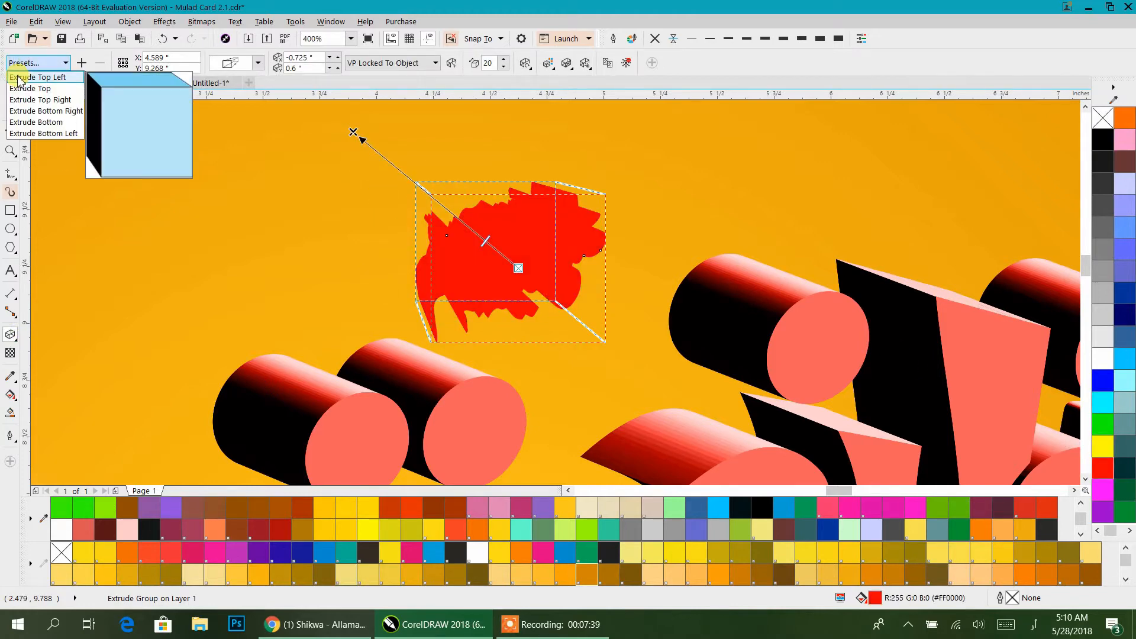
{"action": "left_click", "coordinate": [18, 77]}
Reduce the small calligraphy's extrusion depth to 1
{"action": "left_click_drag", "start_coordinate": [445, 212], "coordinate": [483, 240]}
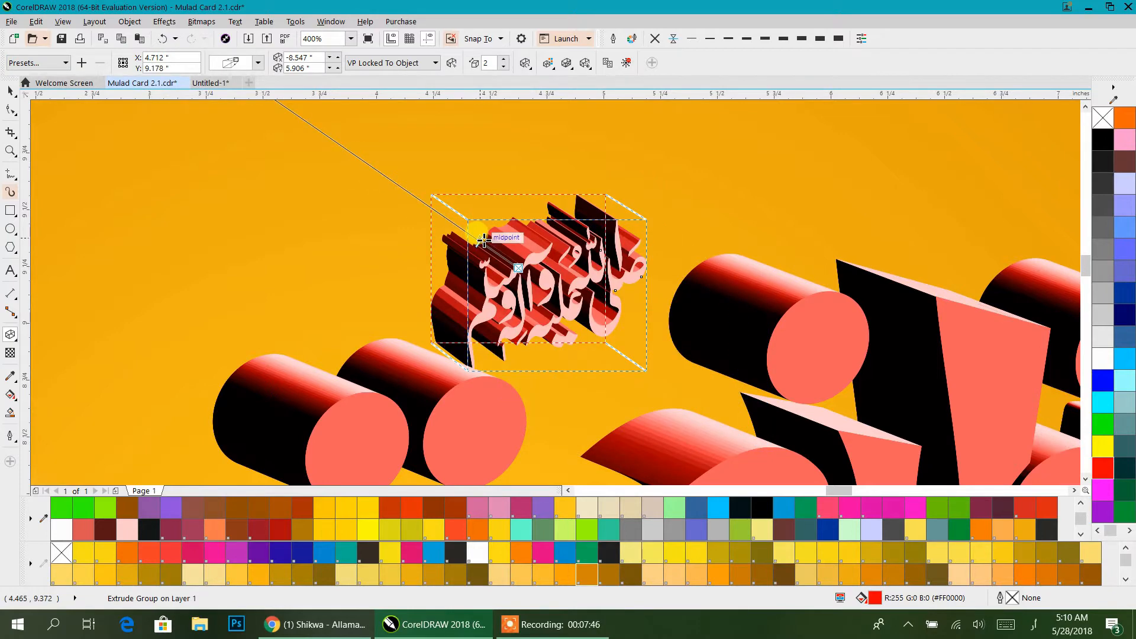
{"action": "scroll", "coordinate": [476, 239], "scroll_direction": "up", "scroll_amount": 2}
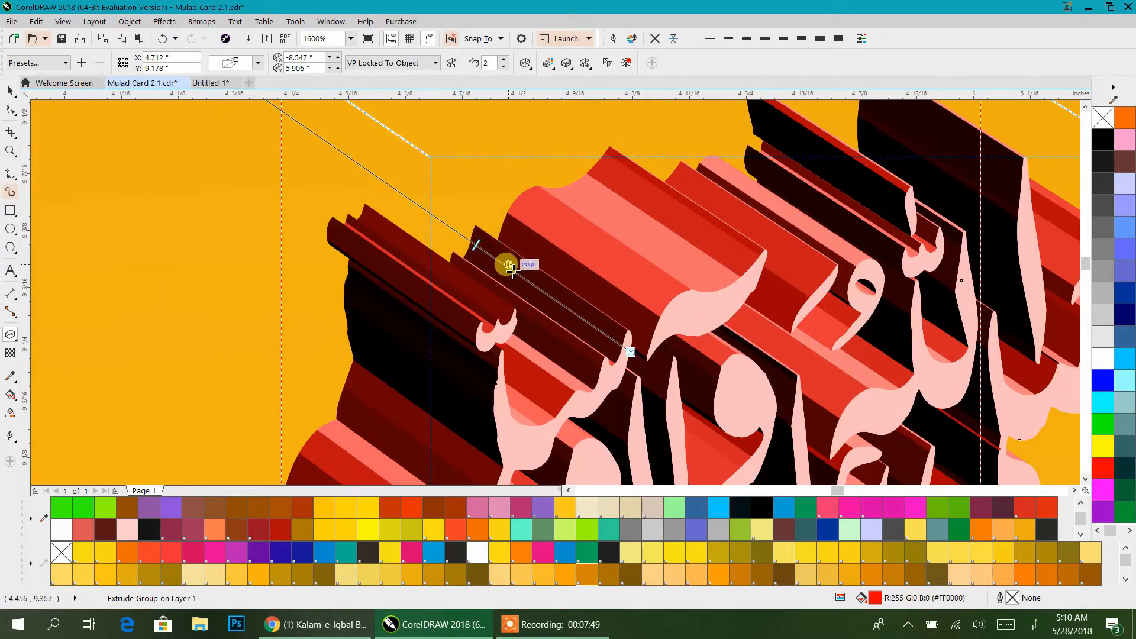
{"action": "left_click_drag", "start_coordinate": [533, 290], "coordinate": [534, 291]}
{"action": "scroll", "coordinate": [564, 303], "scroll_direction": "up", "scroll_amount": 1}
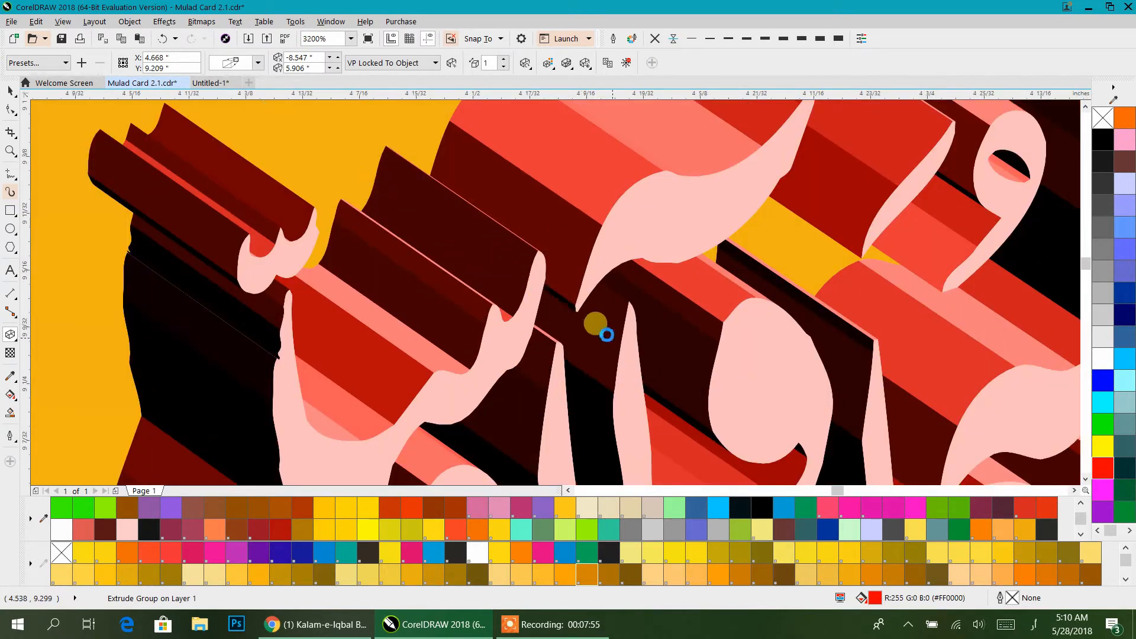
Move the extruded small calligraphy slightly up above the title and deselect it
{"action": "scroll", "coordinate": [538, 263], "scroll_direction": "down", "scroll_amount": 2}
{"action": "left_click", "coordinate": [7, 94]}
{"action": "left_click_drag", "start_coordinate": [560, 254], "coordinate": [564, 232]}
{"action": "scroll", "coordinate": [562, 221], "scroll_direction": "down", "scroll_amount": 2}
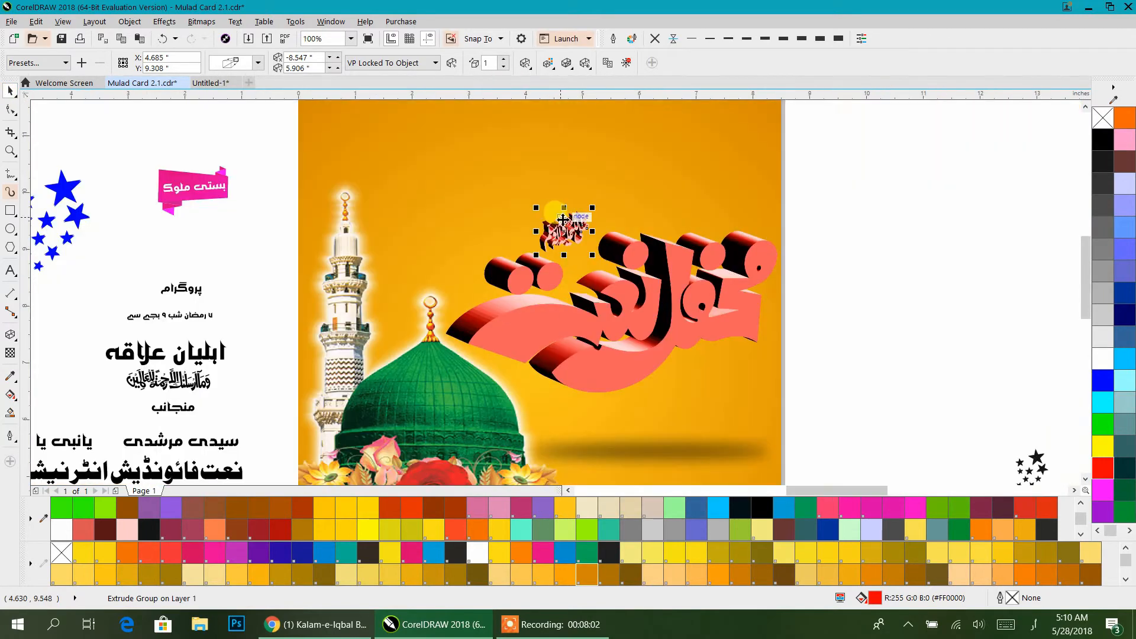
{"action": "key", "text": "Escape"}
Move the blue star group onto the mosque and enlarge it to about 2.8 by 4 inches
{"action": "scroll", "coordinate": [509, 274], "scroll_direction": "down", "scroll_amount": 1}
{"action": "left_click_drag", "start_coordinate": [467, 289], "coordinate": [498, 268]}
{"action": "left_click", "coordinate": [316, 224]}
{"action": "left_click_drag", "start_coordinate": [283, 270], "coordinate": [491, 319]}
Rotate the blue star group about 29 degrees and shift it above the dome beside the minaret
{"action": "left_click", "coordinate": [523, 241]}
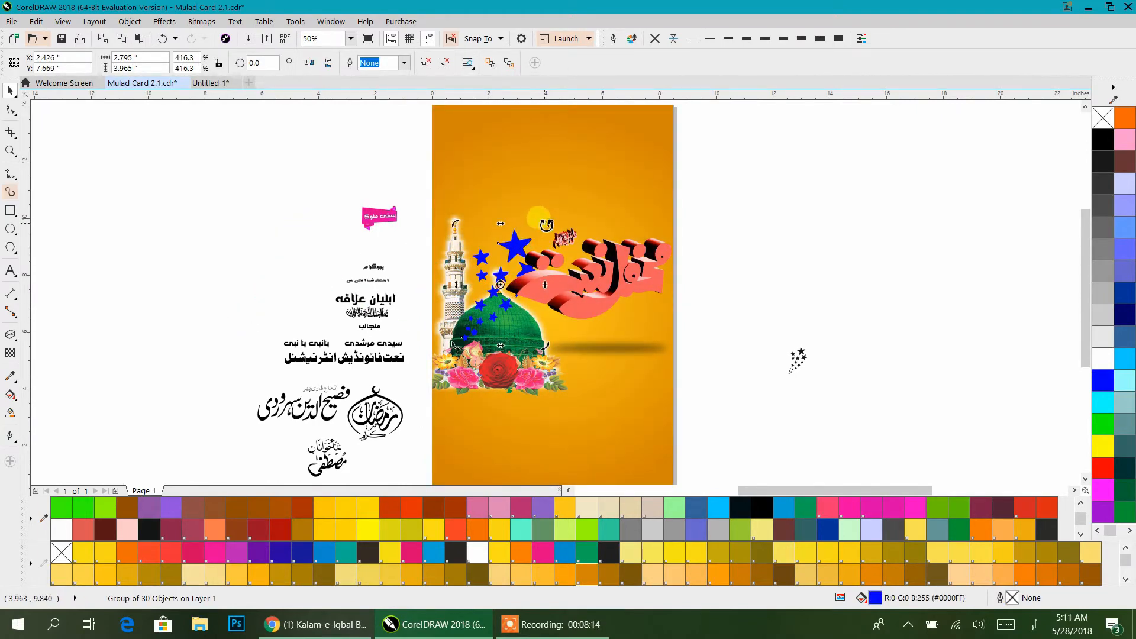
{"action": "left_click_drag", "start_coordinate": [544, 224], "coordinate": [508, 192]}
{"action": "mouse_move", "coordinate": [498, 235]}
{"action": "left_mouse_down"}
{"action": "mouse_move", "coordinate": [479, 215]}
{"action": "mouse_move", "coordinate": [495, 201]}
{"action": "mouse_move", "coordinate": [490, 250]}
{"action": "mouse_move", "coordinate": [474, 232]}
{"action": "mouse_move", "coordinate": [491, 236]}
{"action": "left_mouse_up"}
PowerClip the blue star group inside the golden background
{"action": "left_click", "coordinate": [730, 224]}
{"action": "key", "text": "ctrl+z"}
{"action": "right_click", "coordinate": [491, 236]}
{"action": "left_click", "coordinate": [509, 240]}
{"action": "left_click", "coordinate": [563, 194]}
Inside the background's PowerClip, send the star group behind the mosque image and fill it white
{"action": "left_click", "coordinate": [570, 173], "text": "ctrl"}
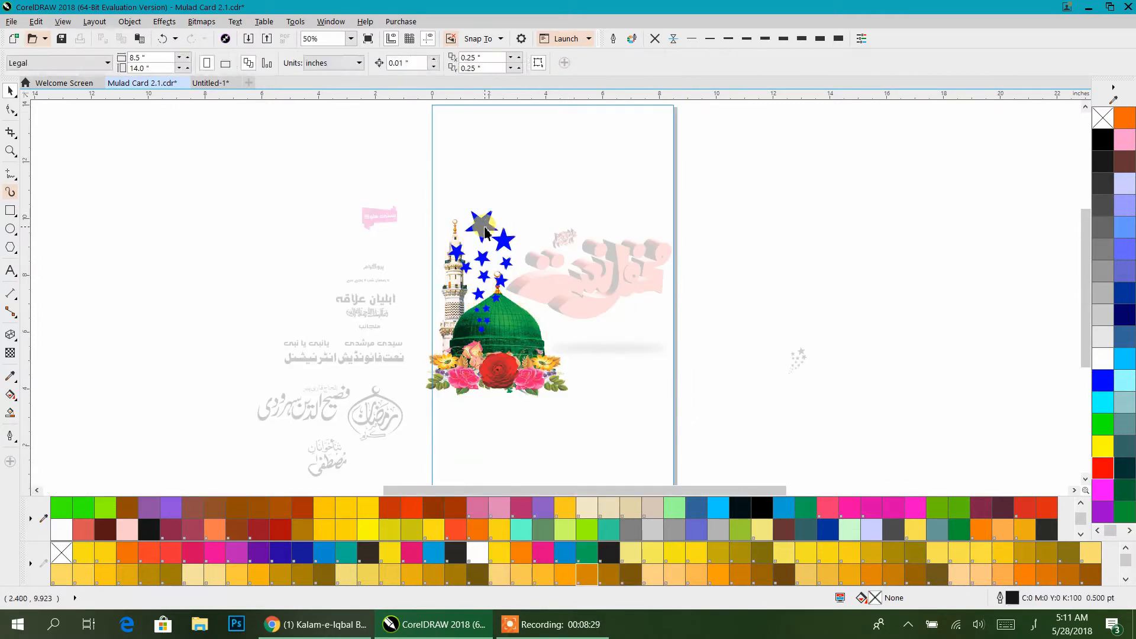
{"action": "left_click", "coordinate": [484, 227]}
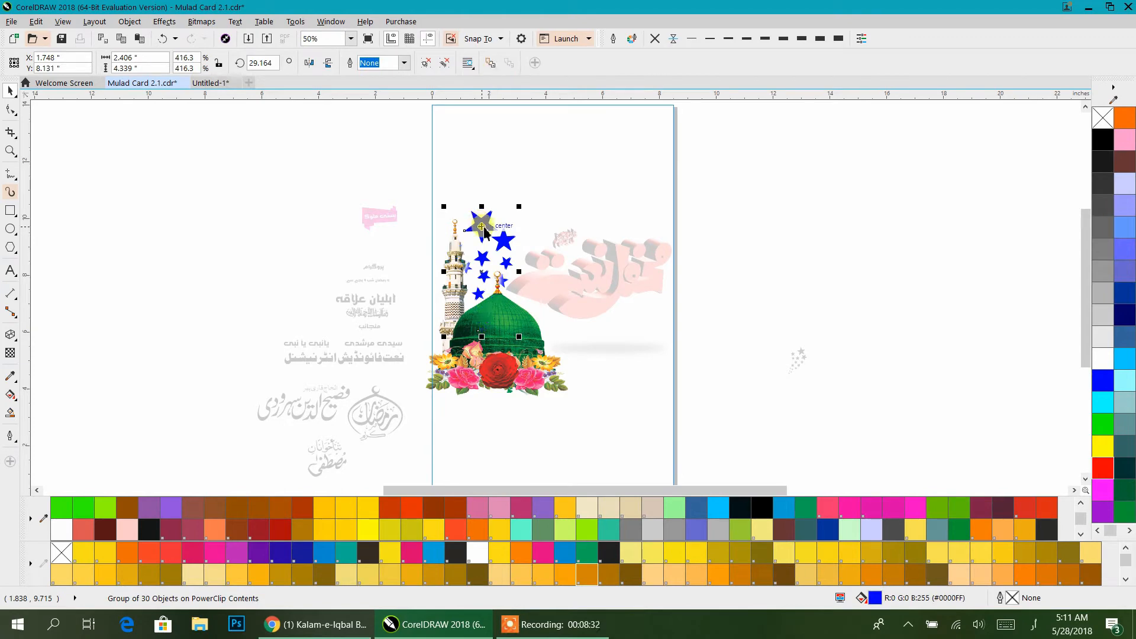
{"action": "key", "text": "Delete"}
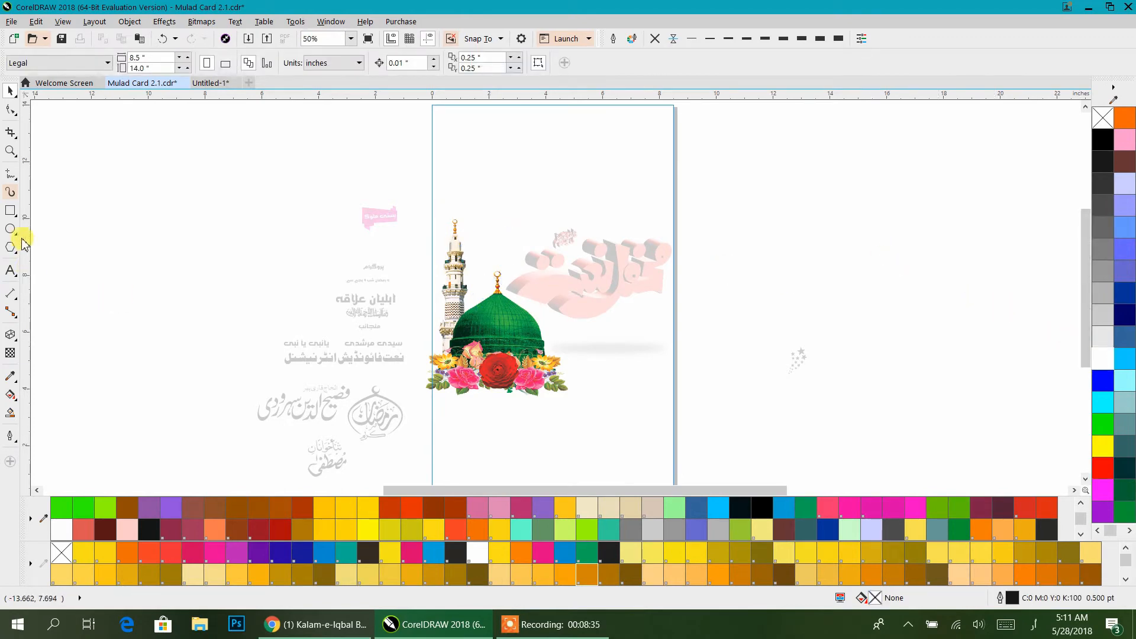
Draw a circle about 5.5 inches across, fill it white without an outline and place it over the mosque
{"action": "left_click", "coordinate": [10, 229]}
{"action": "left_click_drag", "start_coordinate": [699, 197], "coordinate": [857, 343]}
{"action": "left_click", "coordinate": [10, 91]}
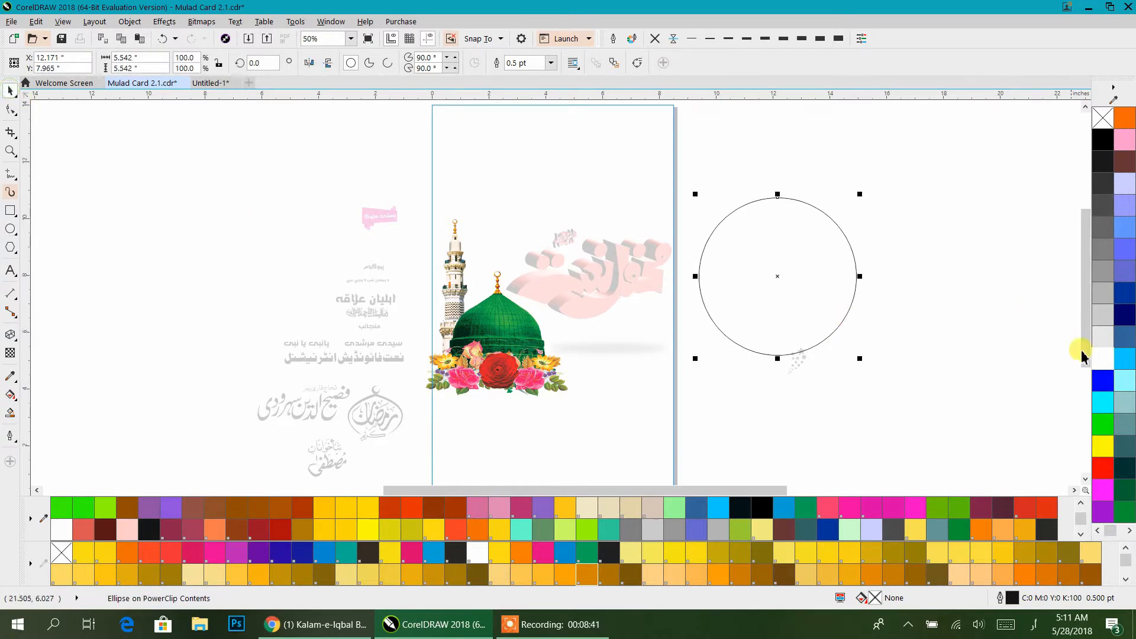
{"action": "left_click", "coordinate": [1103, 358]}
{"action": "left_click", "coordinate": [654, 39]}
{"action": "left_click_drag", "start_coordinate": [824, 267], "coordinate": [570, 296]}
Convert the white circle to a 300 dpi RGB bitmap and soften it with a Gaussian Blur of 57.3 pixels
{"action": "left_click", "coordinate": [203, 21]}
{"action": "left_click", "coordinate": [216, 35]}
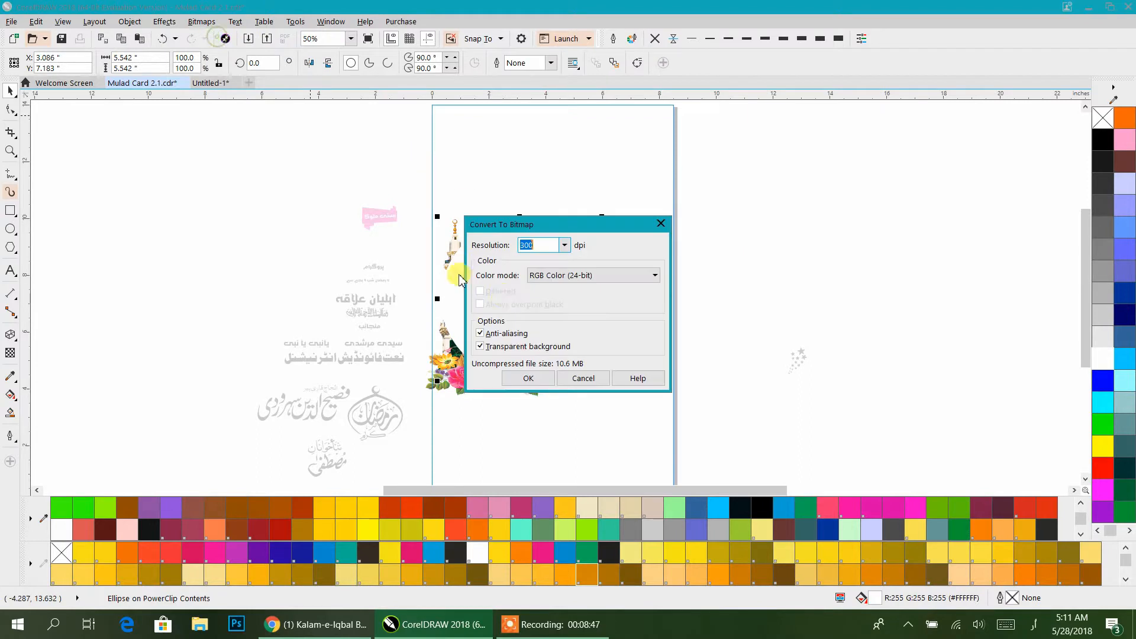
{"action": "left_click", "coordinate": [527, 378]}
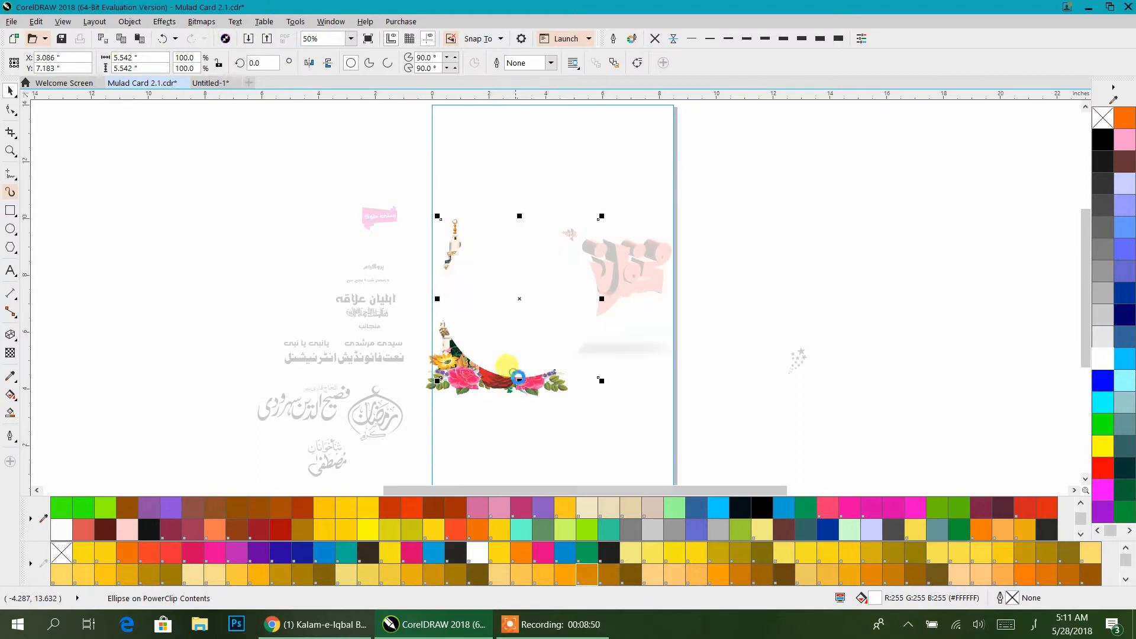
{"action": "left_click", "coordinate": [201, 21]}
{"action": "left_click", "coordinate": [205, 24]}
{"action": "left_click", "coordinate": [206, 23]}
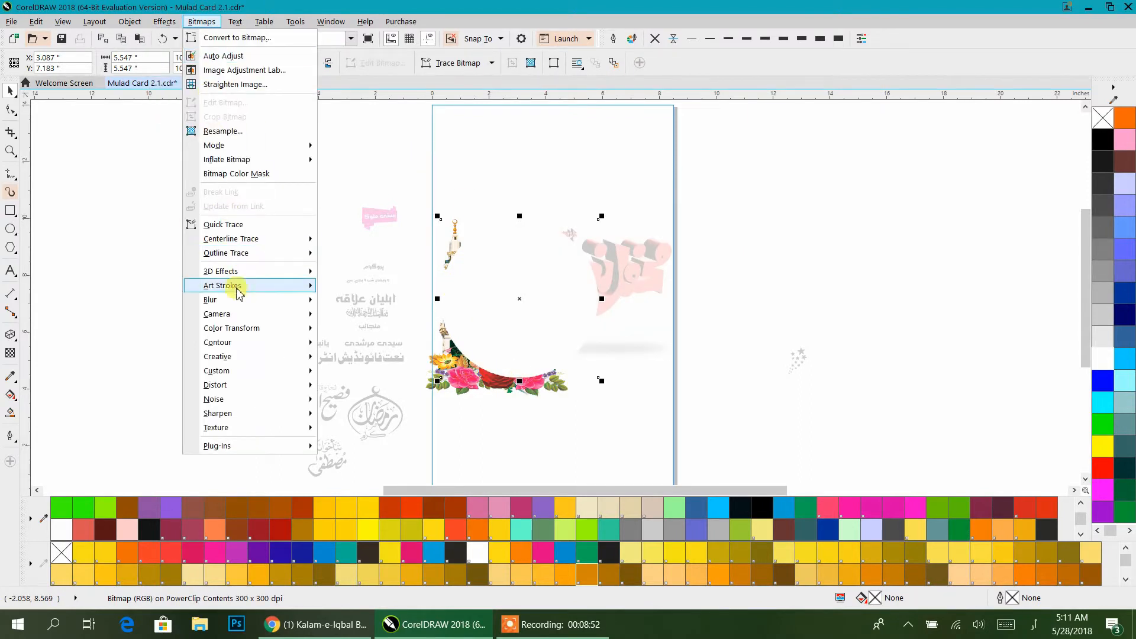
{"action": "mouse_move", "coordinate": [294, 308]}
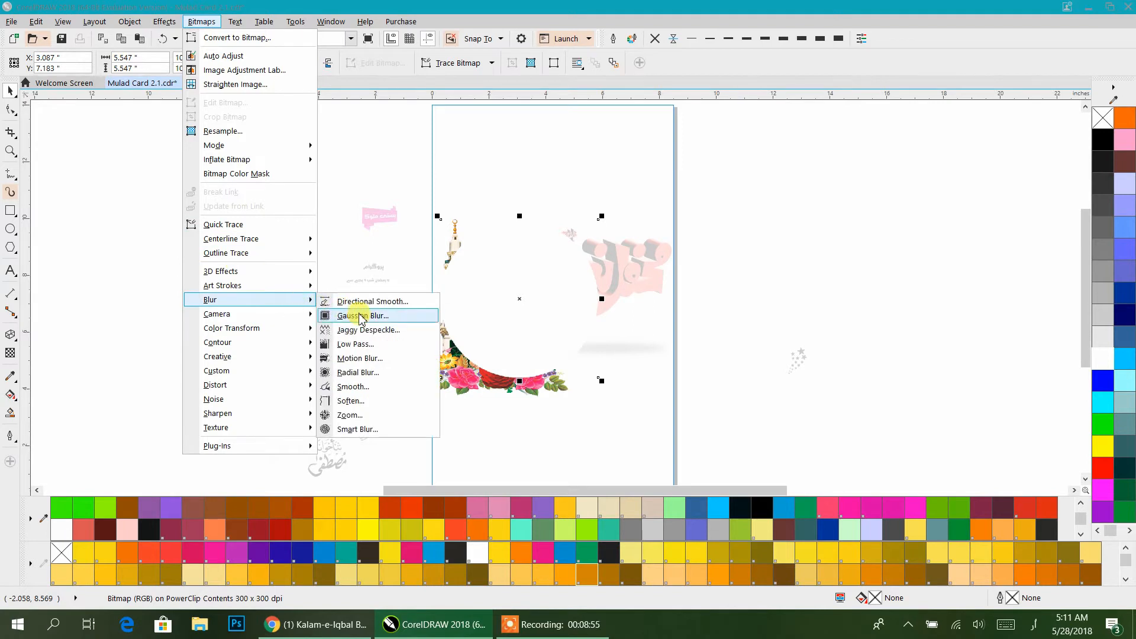
{"action": "left_click", "coordinate": [363, 314]}
{"action": "left_click_drag", "start_coordinate": [619, 256], "coordinate": [865, 215]}
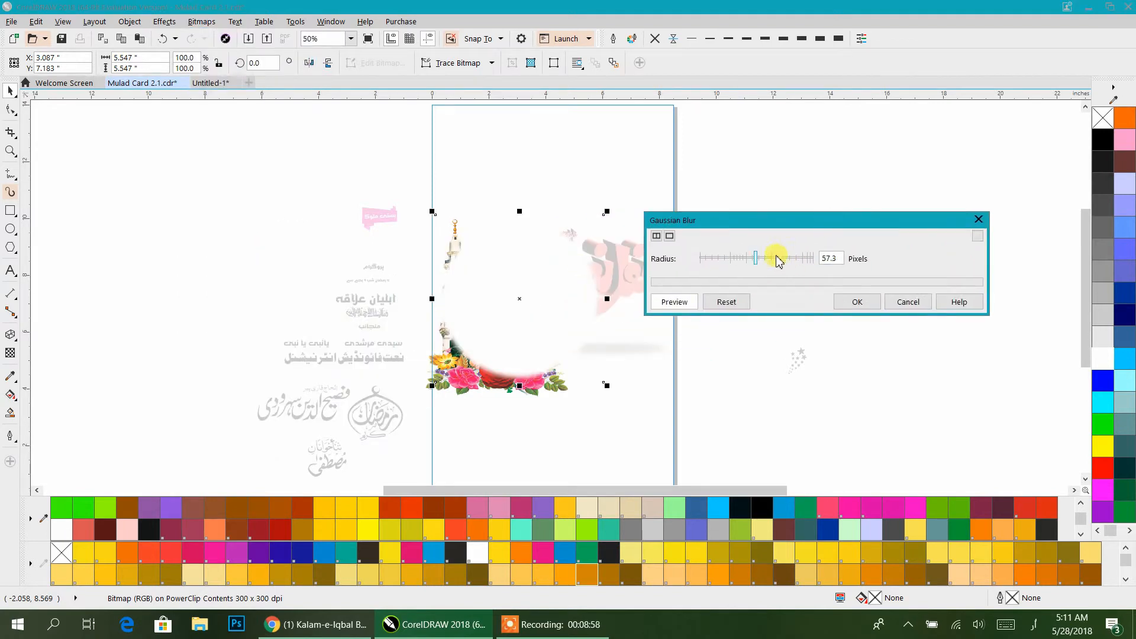
{"action": "left_click", "coordinate": [777, 259]}
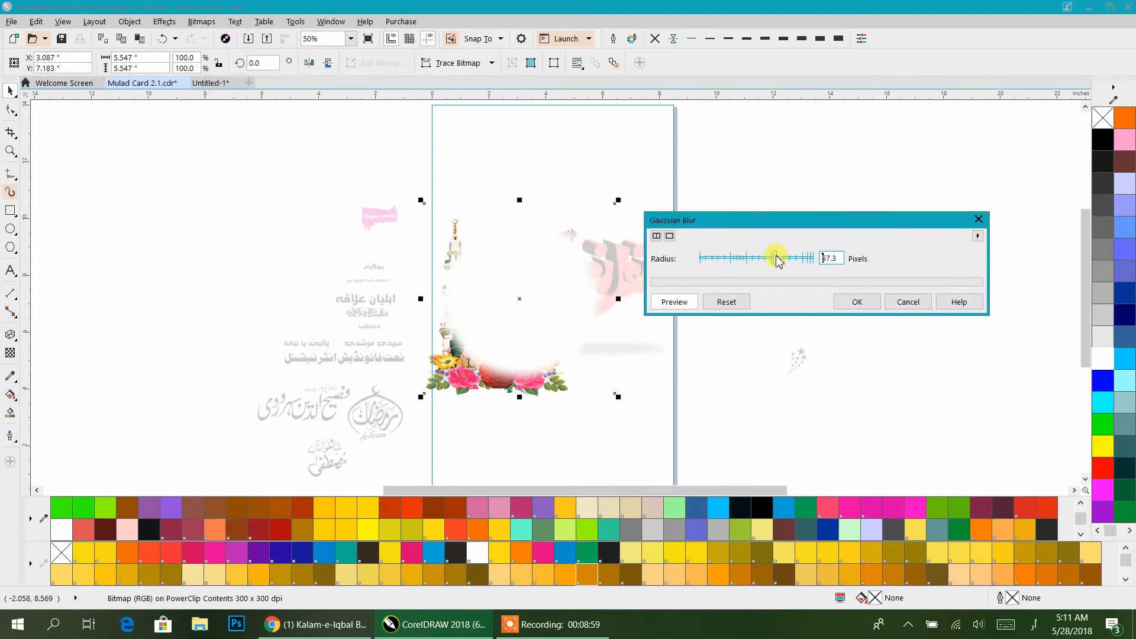
{"action": "left_click", "coordinate": [868, 304]}
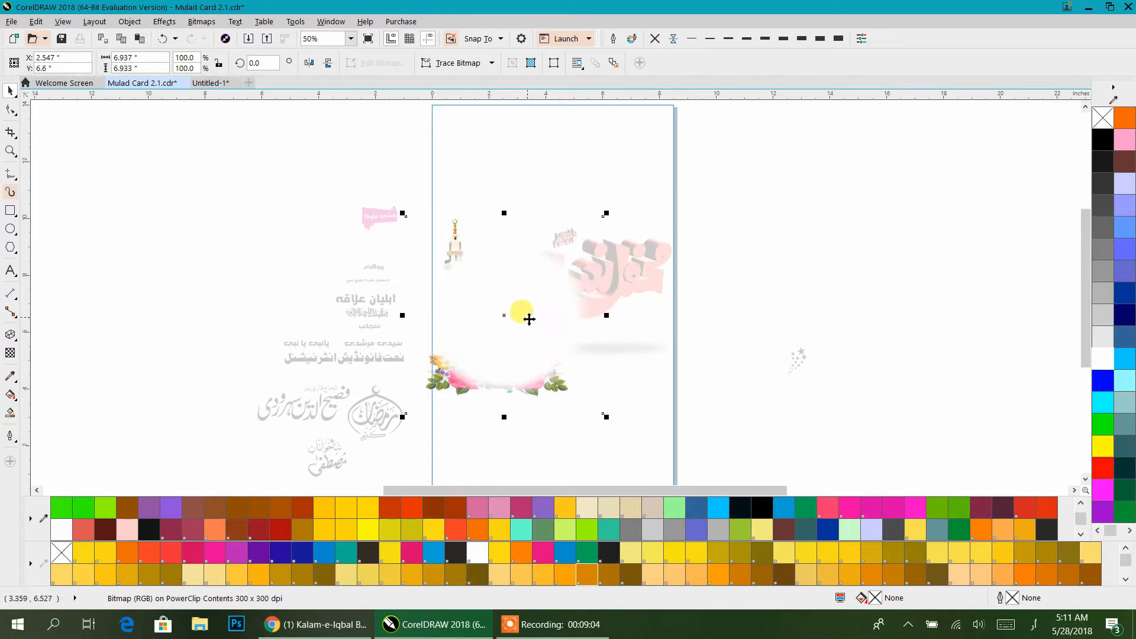
Send the blurred white circle behind the mosque image
{"action": "key", "text": "ctrl+z"}
{"action": "left_click", "coordinate": [759, 231], "text": "ctrl"}
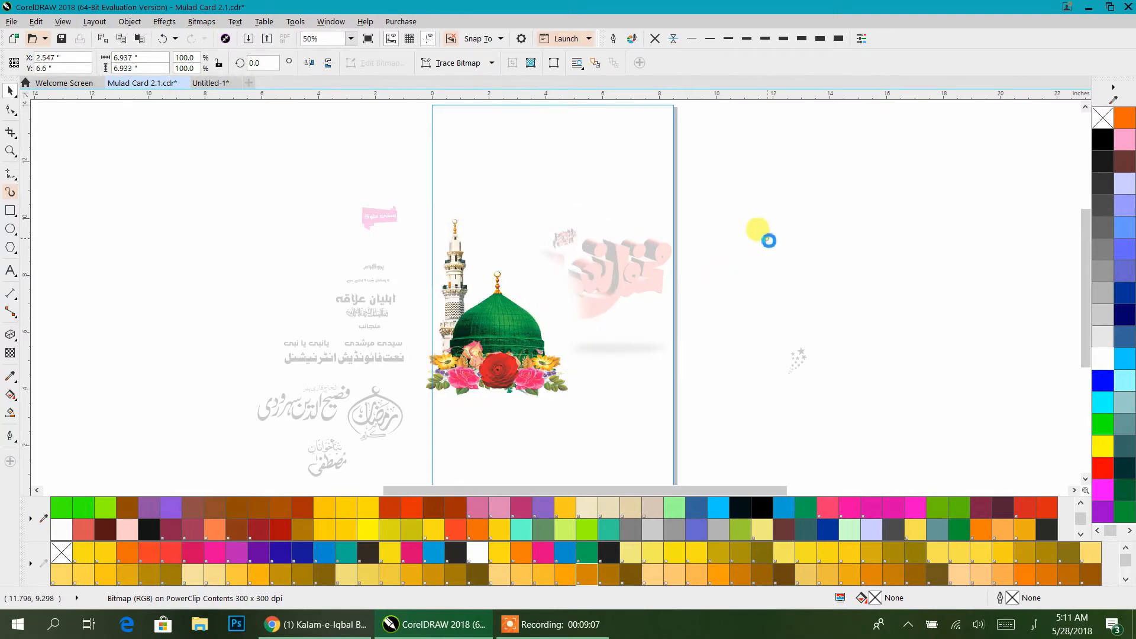
{"action": "left_click", "coordinate": [607, 188], "text": "ctrl"}
{"action": "left_click", "coordinate": [524, 248]}
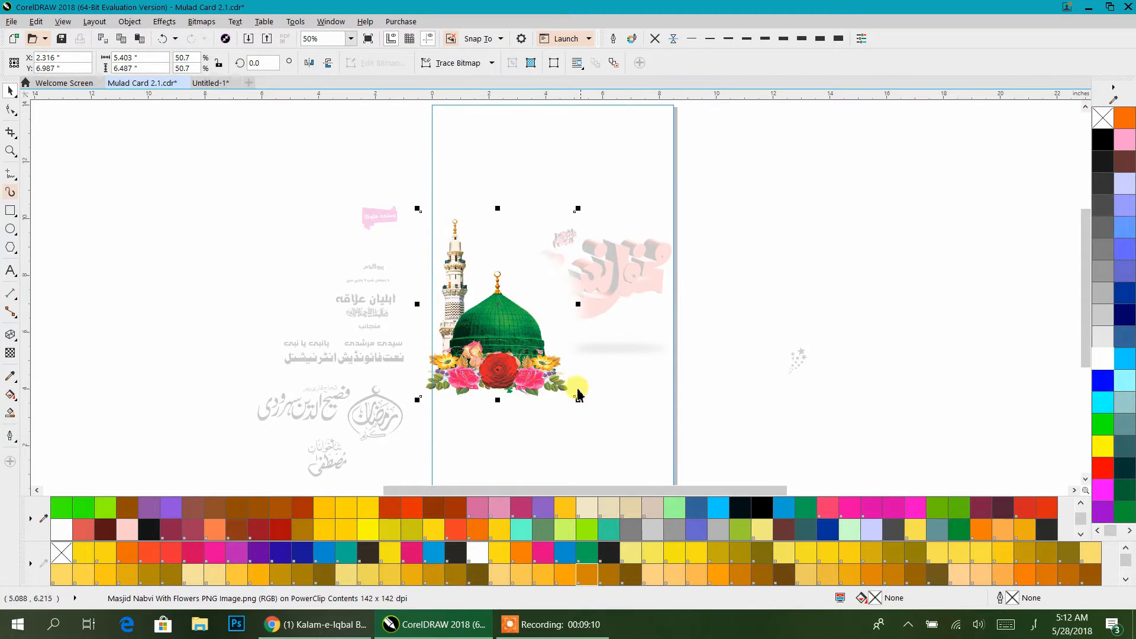
{"action": "left_click", "coordinate": [612, 216]}
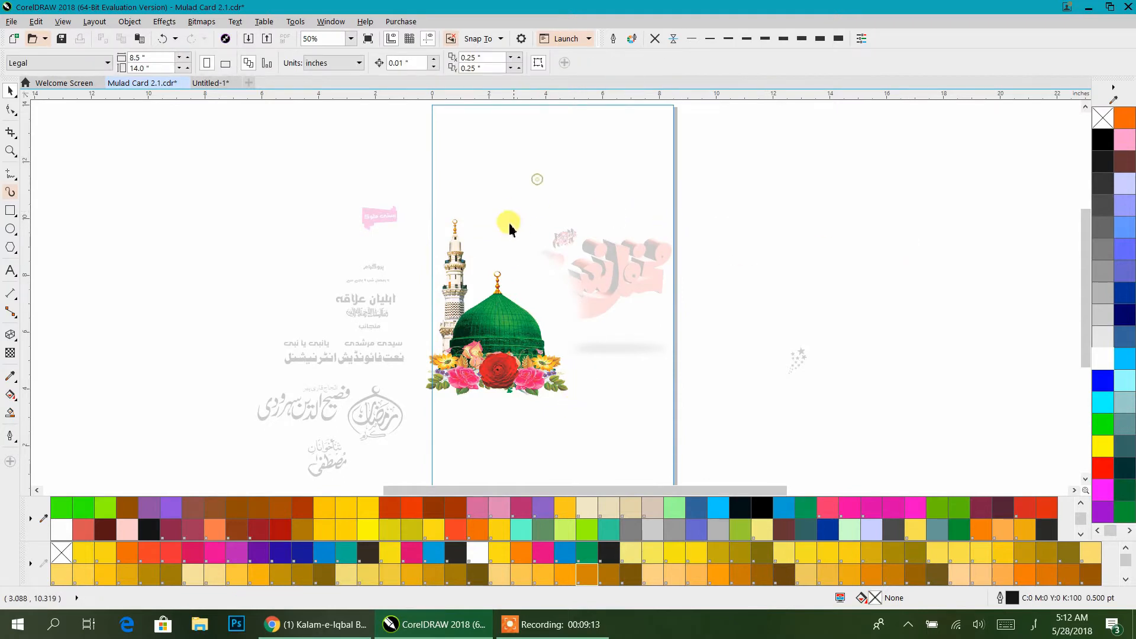
{"action": "left_click", "coordinate": [536, 242]}
{"action": "left_click_drag", "start_coordinate": [532, 252], "coordinate": [648, 264]}
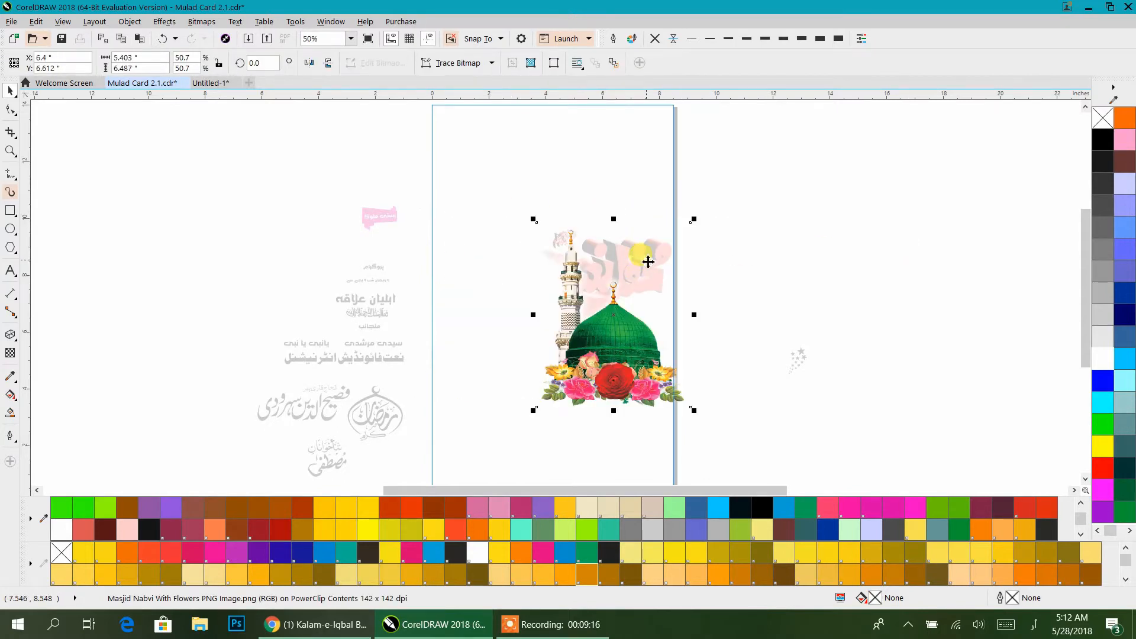
{"action": "key", "text": "ctrl+z"}
{"action": "key", "text": "ctrl+z"}
{"action": "key", "text": "ctrl+z"}
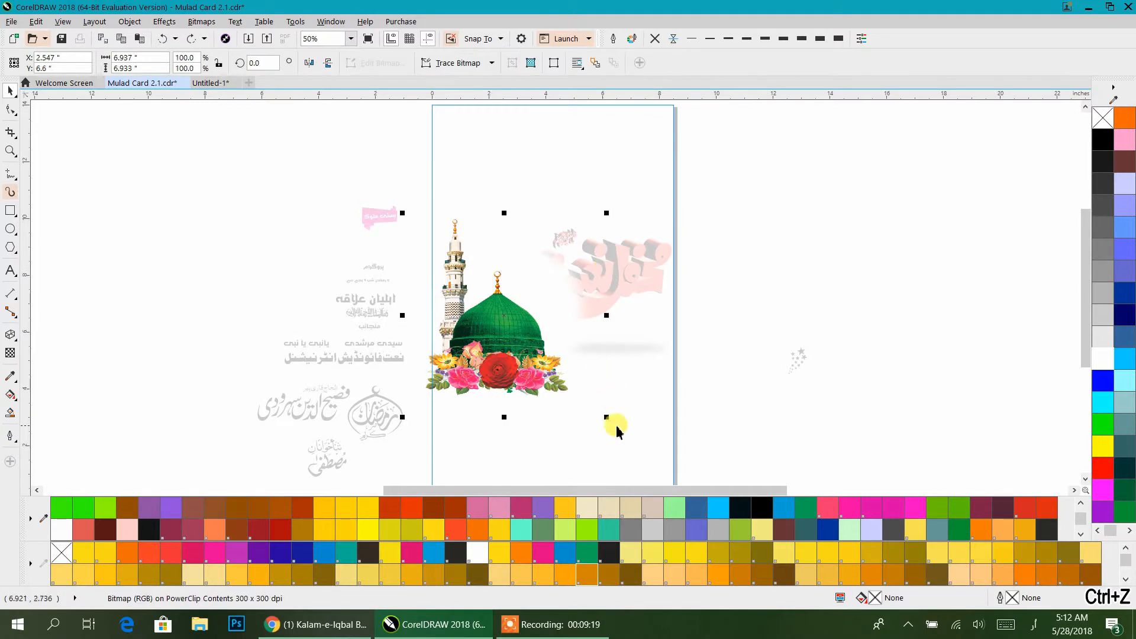
Shrink the blurred white circle to about 4.6 inches, position it behind the dome and finish editing the PowerClip
{"action": "left_click_drag", "start_coordinate": [609, 422], "coordinate": [574, 412]}
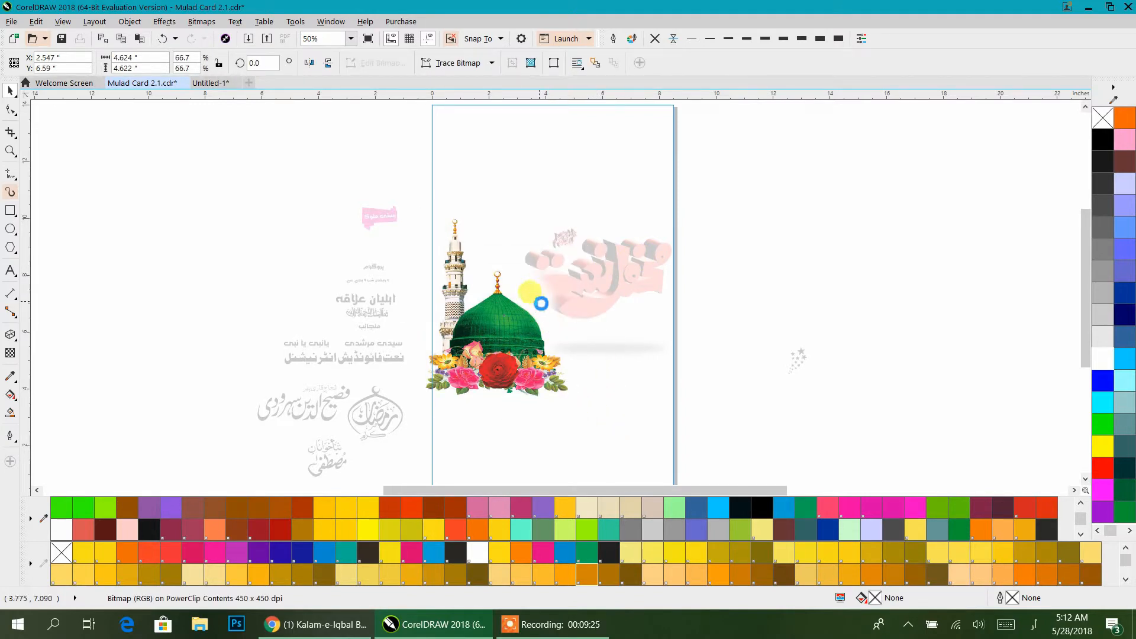
{"action": "left_click_drag", "start_coordinate": [502, 313], "coordinate": [489, 325]}
{"action": "left_click", "coordinate": [750, 239], "text": "ctrl"}
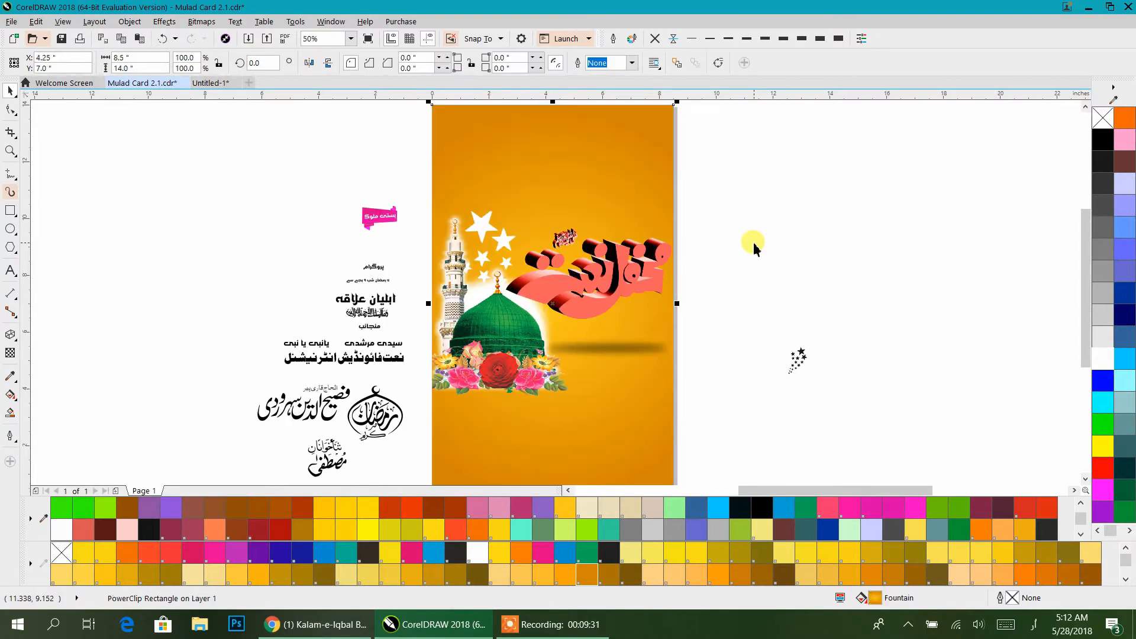
{"action": "left_click", "coordinate": [754, 248]}
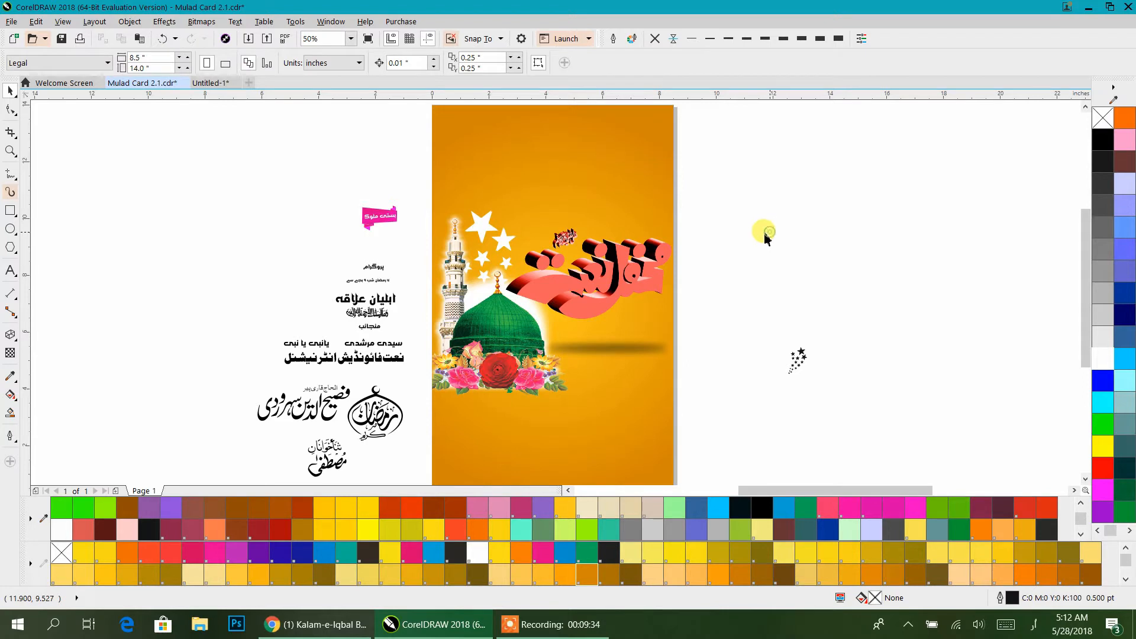
Draw a tall rectangle about 1.3 by 7.5 inches beside the page
{"action": "left_click", "coordinate": [488, 188]}
{"action": "left_click", "coordinate": [12, 213]}
{"action": "mouse_move", "coordinate": [762, 171]}
{"action": "left_mouse_down"}
{"action": "mouse_move", "coordinate": [816, 292]}
{"action": "mouse_move", "coordinate": [817, 381]}
{"action": "mouse_move", "coordinate": [800, 382]}
{"action": "left_mouse_up"}
Convert the tall rectangle beside the page to curves for node editing
{"action": "left_click", "coordinate": [12, 110]}
{"action": "left_click", "coordinate": [780, 384]}
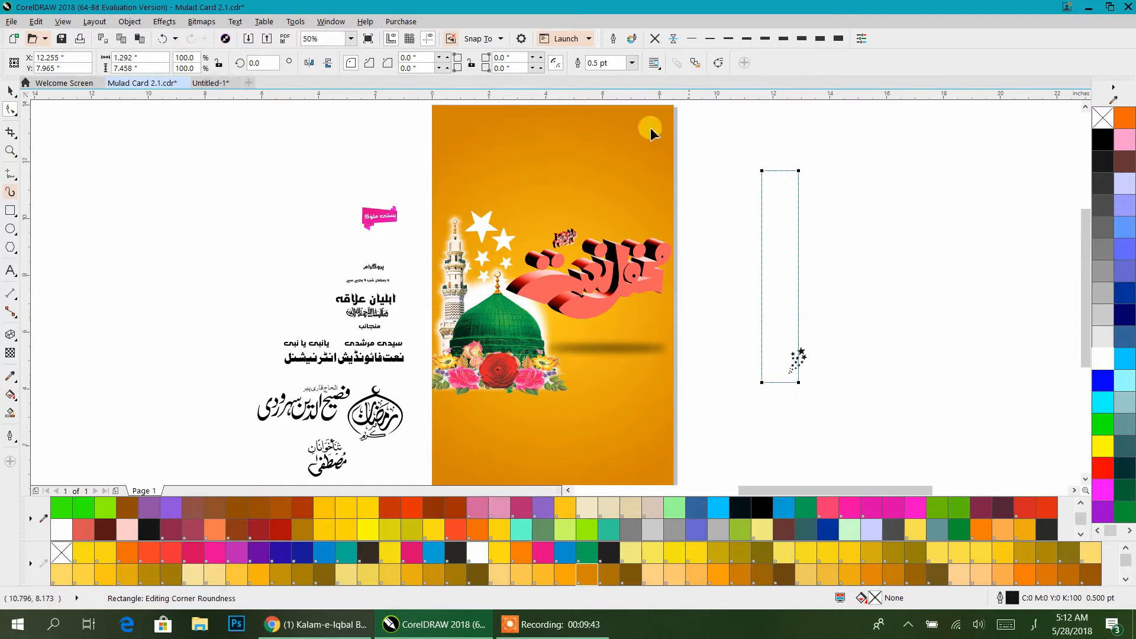
{"action": "left_click", "coordinate": [718, 63]}
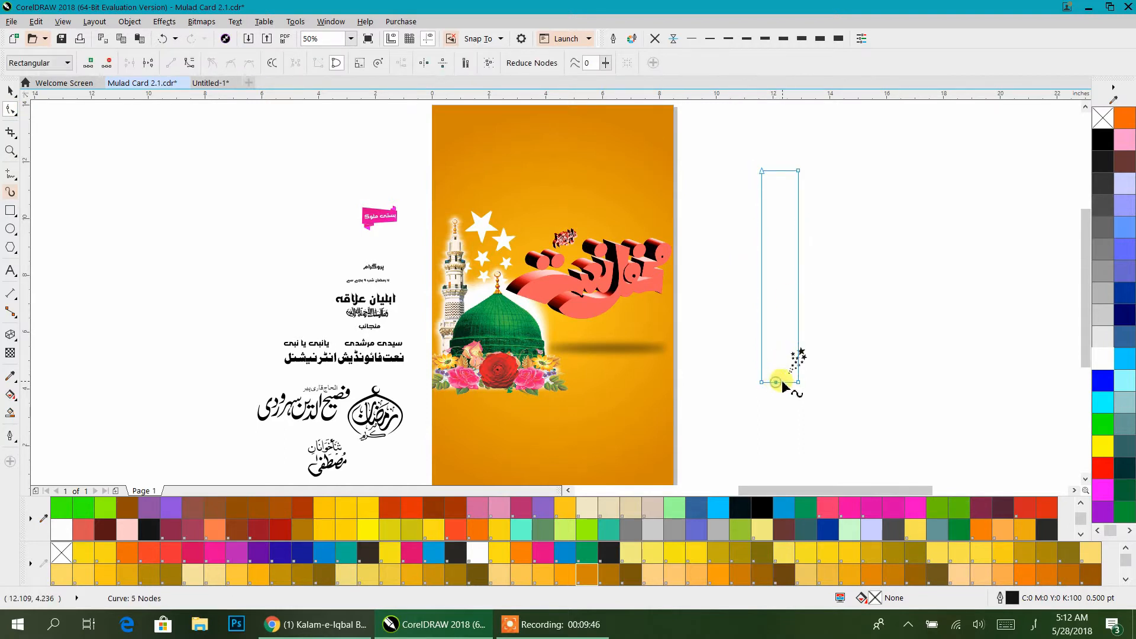
Reshape the rectangle into a downward-pointing wedge by adding a node near the middle of its bottom edge and deleting both bottom corner nodes
{"action": "scroll", "coordinate": [776, 385], "scroll_direction": "up", "scroll_amount": 3}
{"action": "double_click", "coordinate": [574, 361]}
{"action": "left_click_drag", "start_coordinate": [575, 362], "coordinate": [603, 364]}
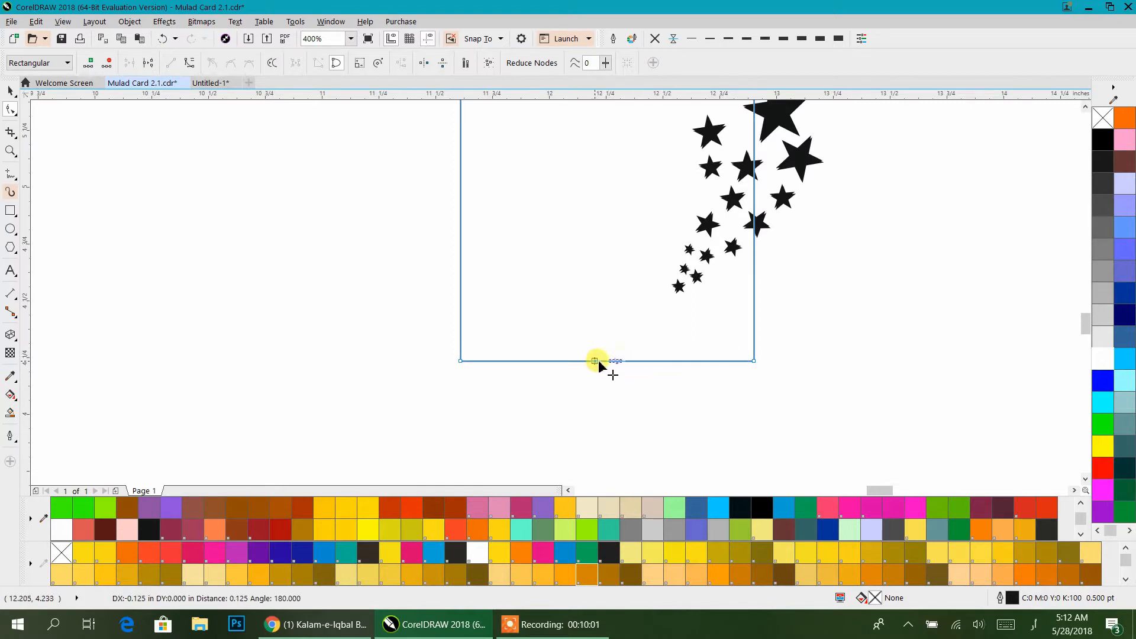
{"action": "double_click", "coordinate": [754, 361]}
{"action": "double_click", "coordinate": [461, 361]}
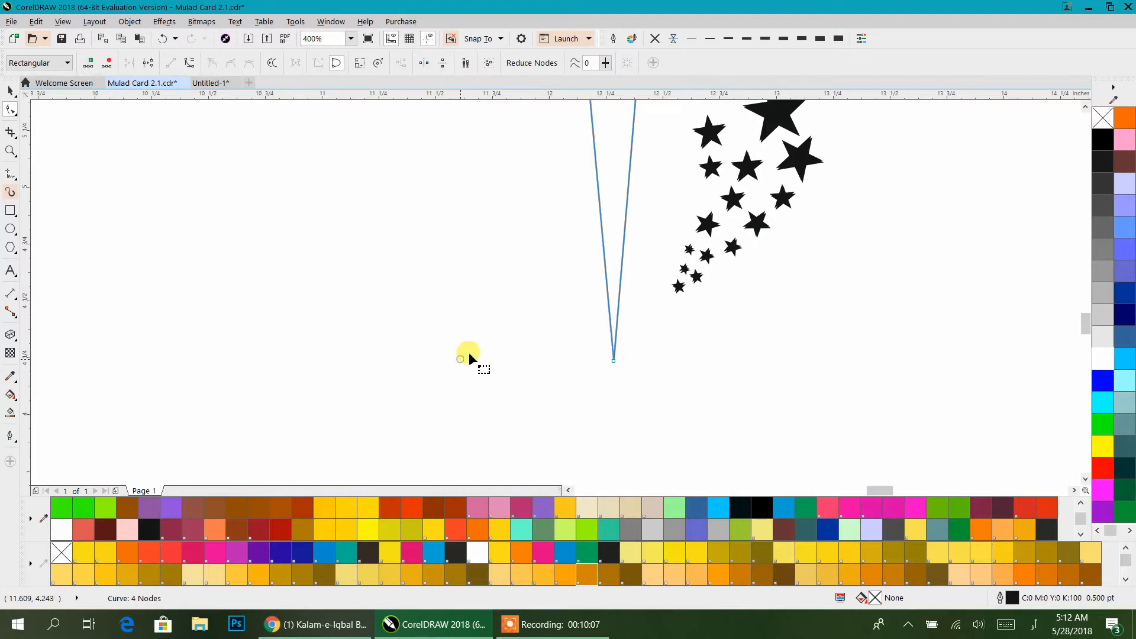
Move the wedge farther from the page, away from the small stars, and give it a black fill with no outline
{"action": "scroll", "coordinate": [685, 223], "scroll_direction": "down", "scroll_amount": 4}
{"action": "left_click", "coordinate": [11, 88]}
{"action": "left_click_drag", "start_coordinate": [666, 212], "coordinate": [802, 207]}
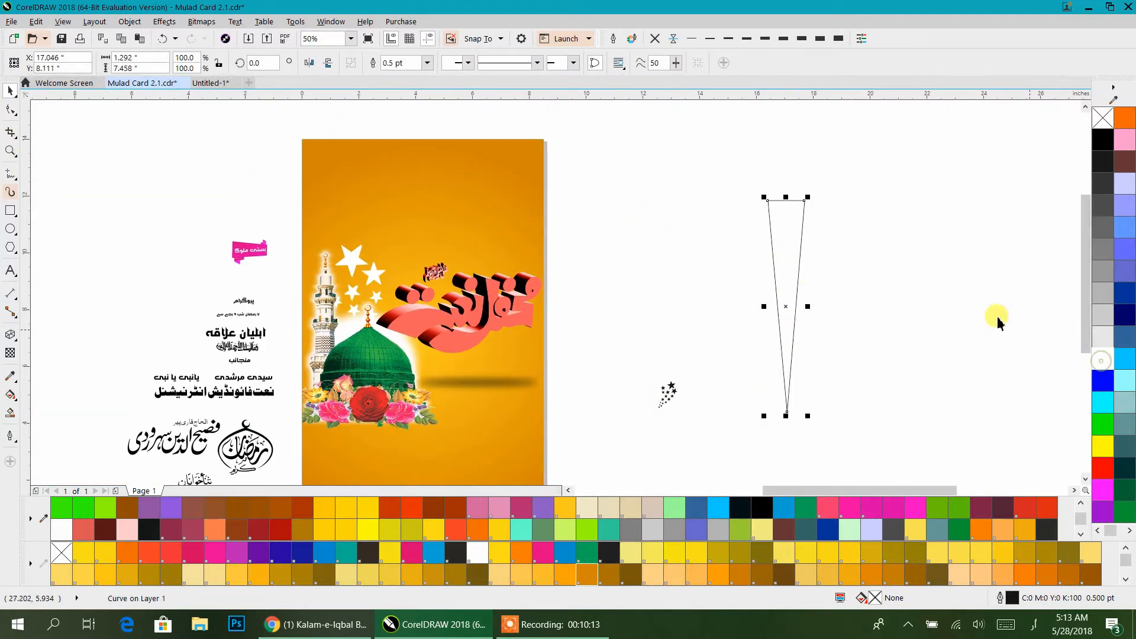
{"action": "left_click", "coordinate": [1102, 139]}
{"action": "right_click", "coordinate": [1103, 118]}
{"action": "left_click", "coordinate": [797, 207]}
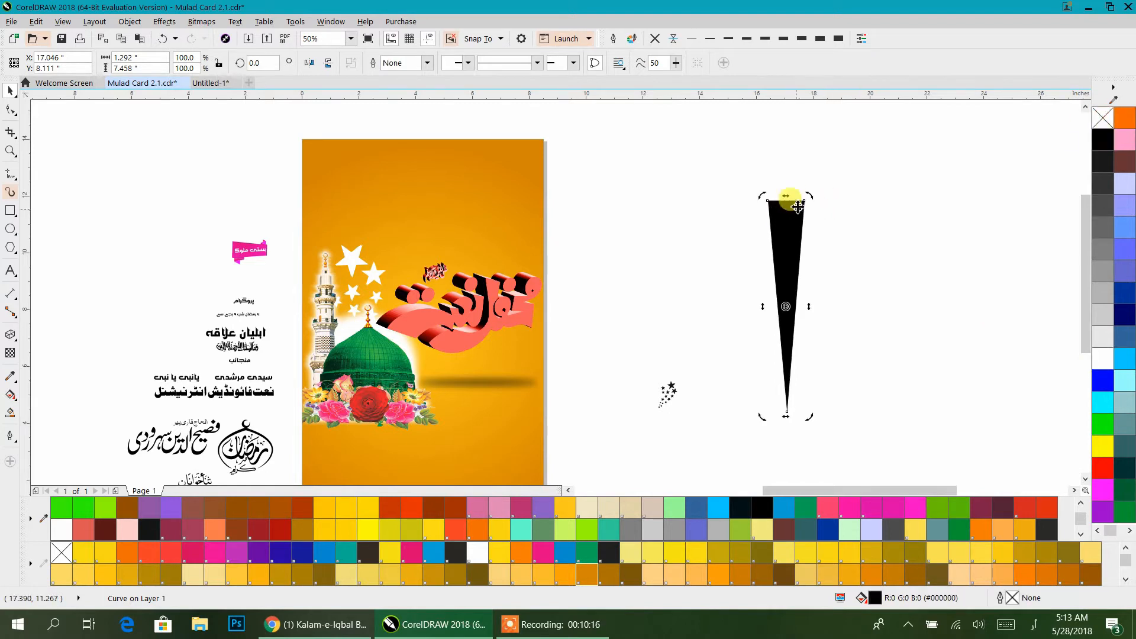
{"action": "left_click_drag", "start_coordinate": [820, 197], "coordinate": [839, 195]}
{"action": "key", "text": "ctrl+z"}
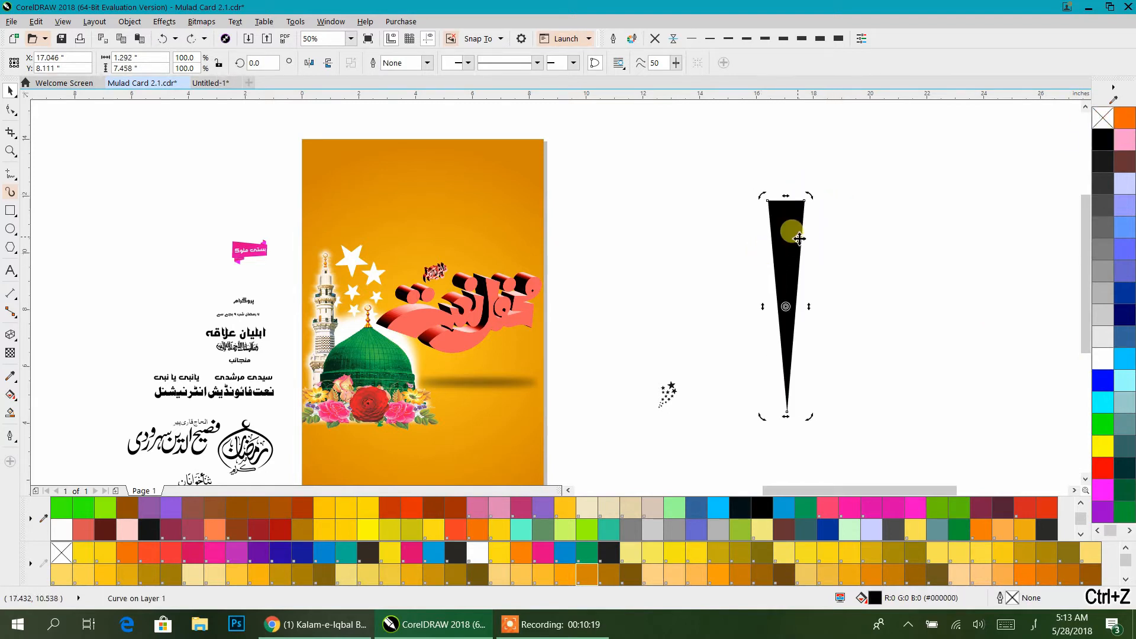
Set the wedge's rotation centre at its bottom tip and try to fan two rotated copies clockwise, the outer one at 330°
{"action": "left_click_drag", "start_coordinate": [786, 306], "coordinate": [789, 413]}
{"action": "left_click_drag", "start_coordinate": [813, 199], "coordinate": [855, 217]}
{"action": "key", "text": "ctrl+r"}
Try to add two skewed copies of the original wedge fanning out to its left from the shared tip
{"action": "left_click_drag", "start_coordinate": [941, 177], "coordinate": [707, 435]}
{"action": "left_click", "coordinate": [853, 381]}
{"action": "left_click", "coordinate": [781, 237]}
{"action": "left_click", "coordinate": [781, 237]}
{"action": "left_click_drag", "start_coordinate": [790, 197], "coordinate": [738, 203]}
{"action": "key", "text": "ctrl+r"}
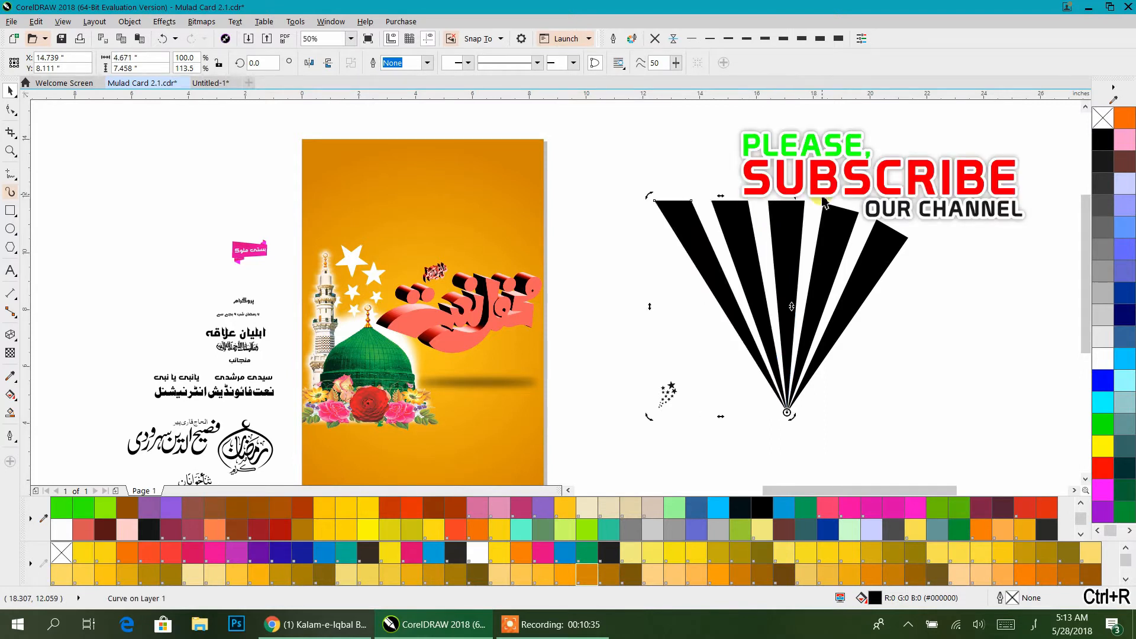
Undo the skewed and rotated copies so that only the original black wedge is left
{"action": "key", "text": "ctrl+z"}
{"action": "key", "text": "ctrl+z"}
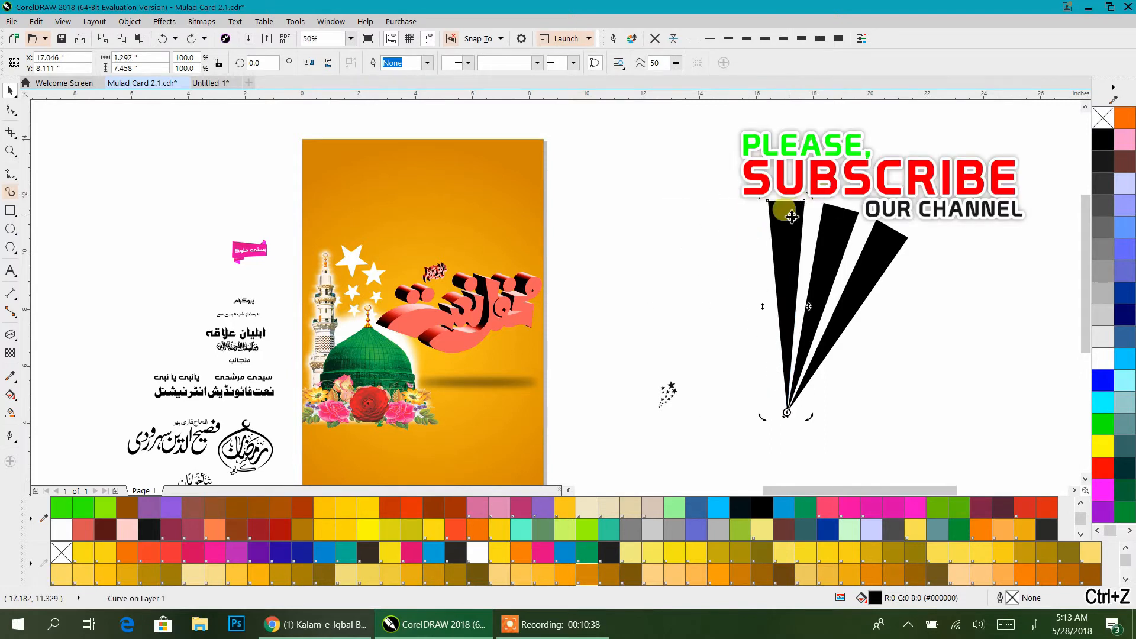
{"action": "key", "text": "ctrl+z"}
{"action": "key", "text": "ctrl+z"}
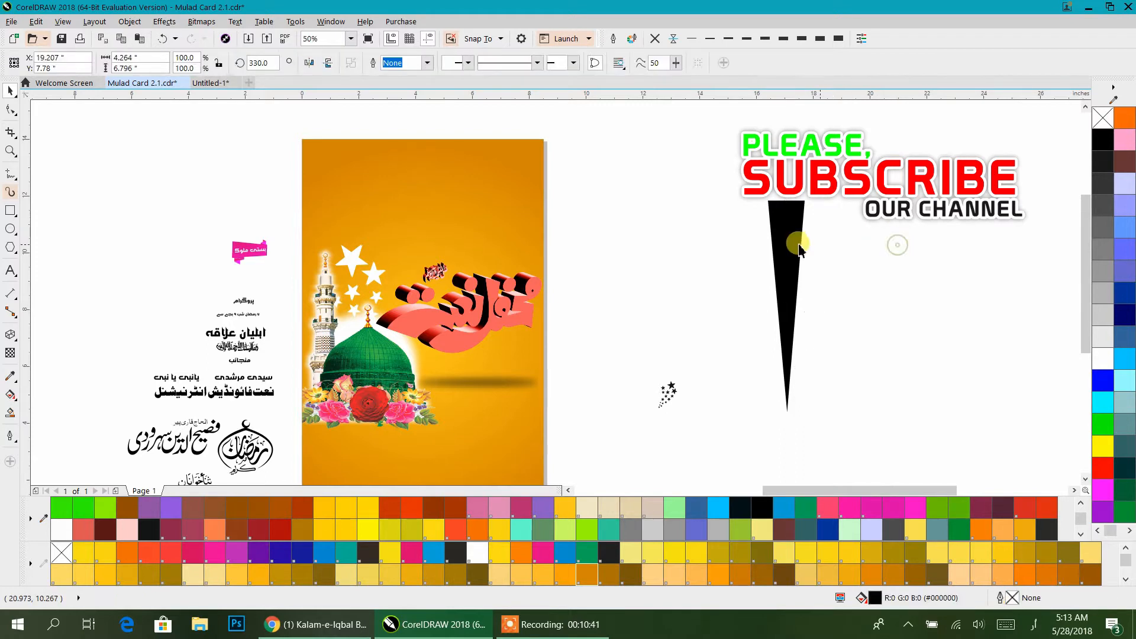